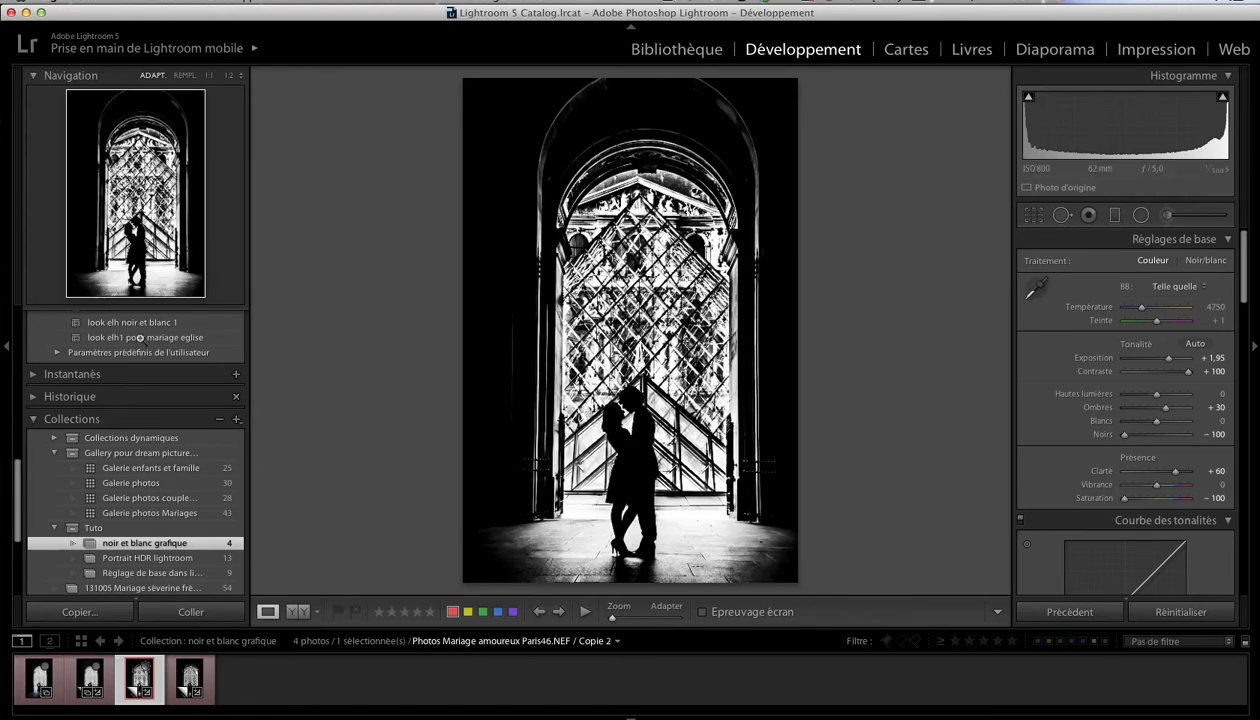
Step: Select the colour copy "Photos Mariage amoureux Paris46.NEF / Copie 3" and fully desaturate it with Saturation at −100
left_click(90, 678)
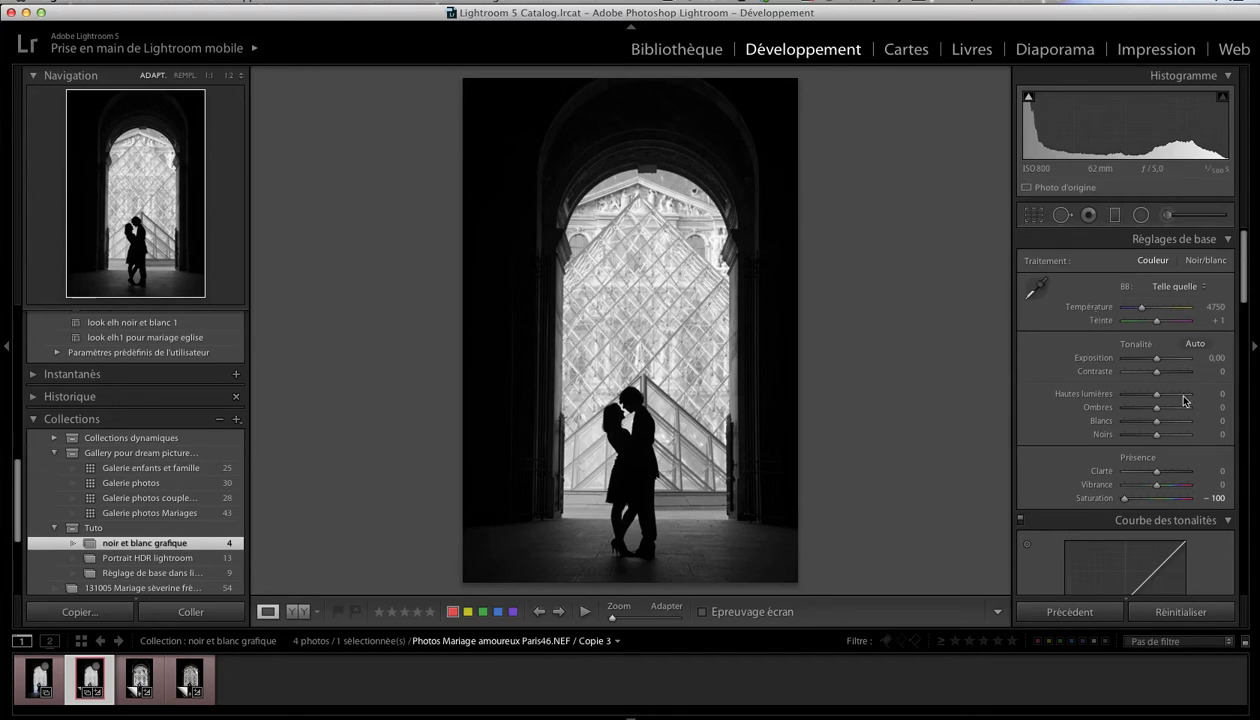
double_click(1126, 502)
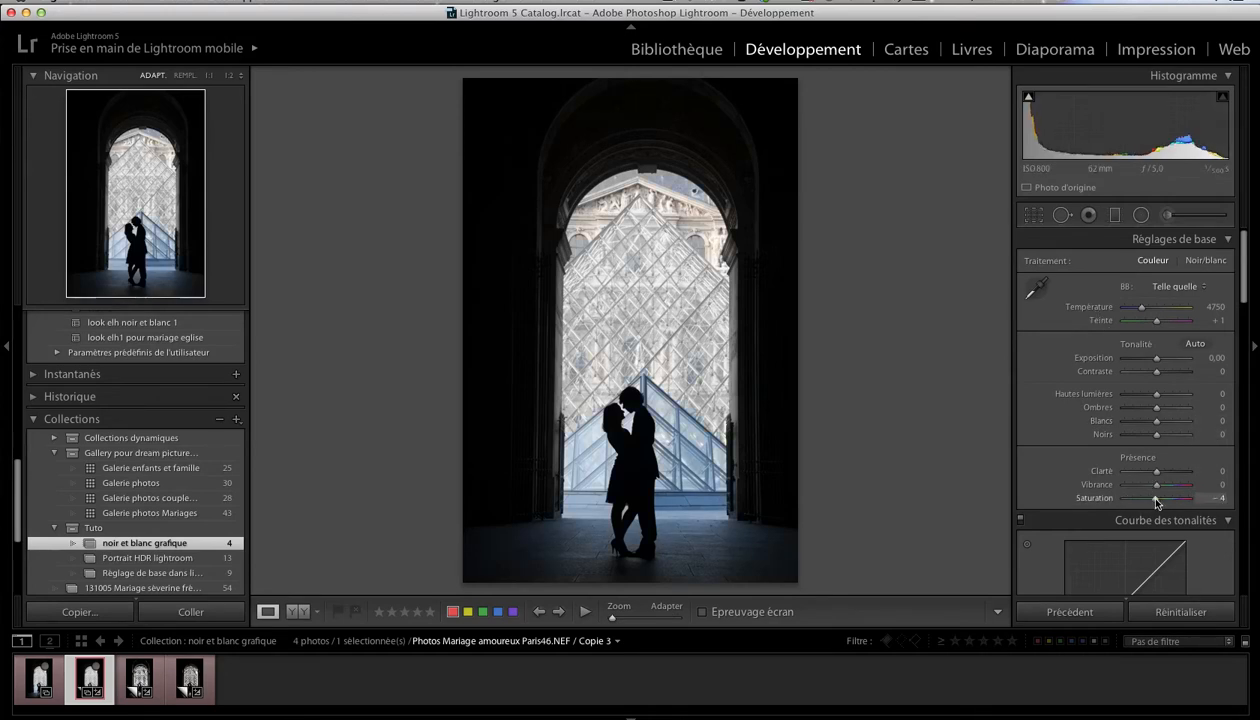
left_click_drag(1140, 499, 1118, 505)
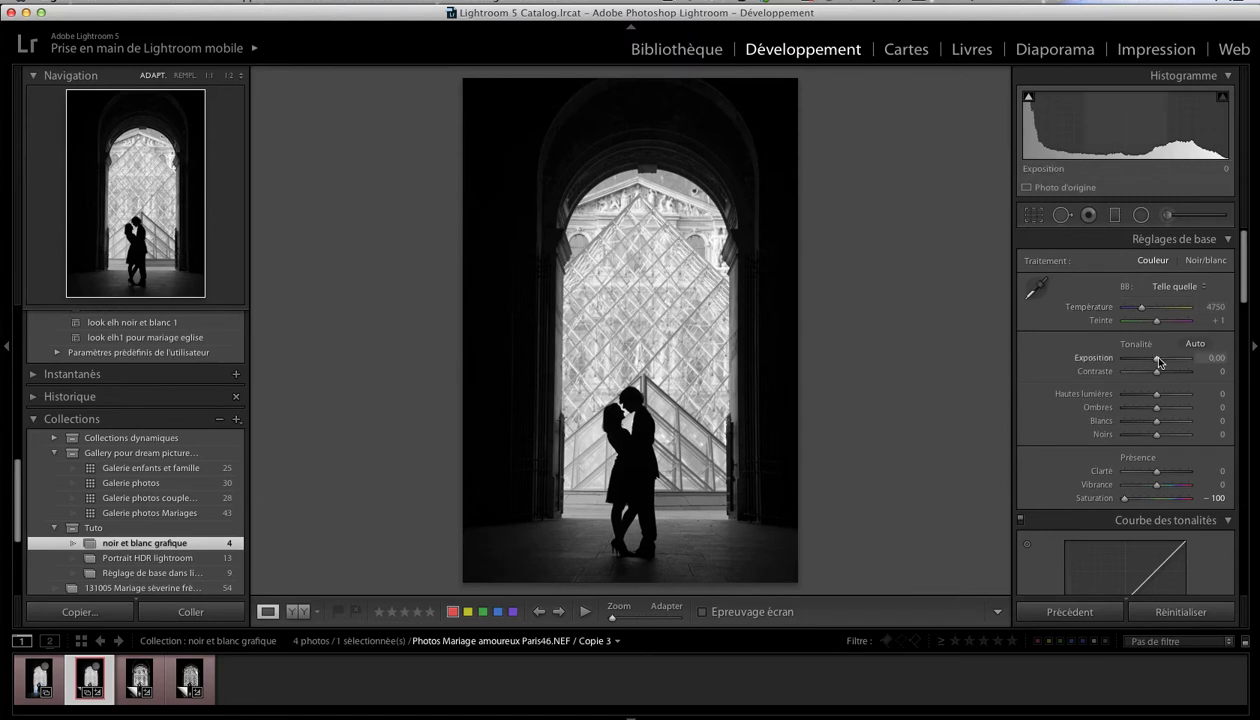
Step: Adjust the photo's basic tones: Exposition +1,90, Ombres +33, Noirs −100 and Clarté +64
left_click_drag(1157, 358, 1172, 365)
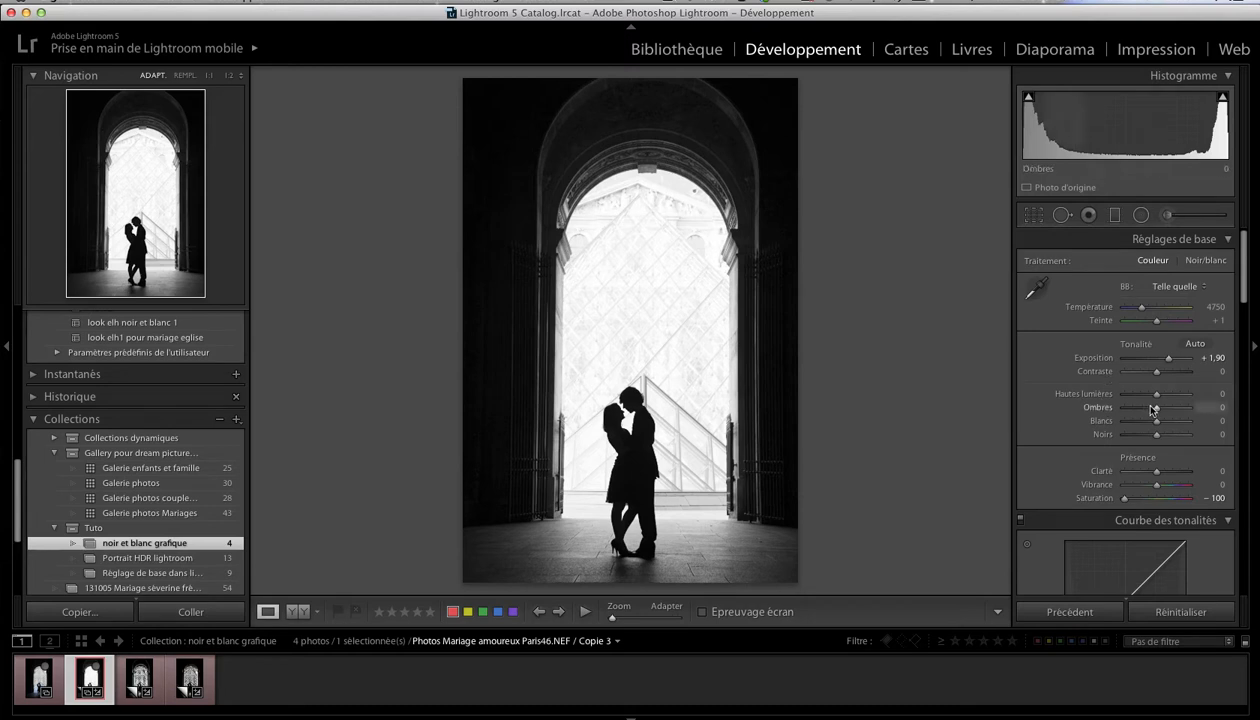
left_click_drag(1156, 413, 1161, 410)
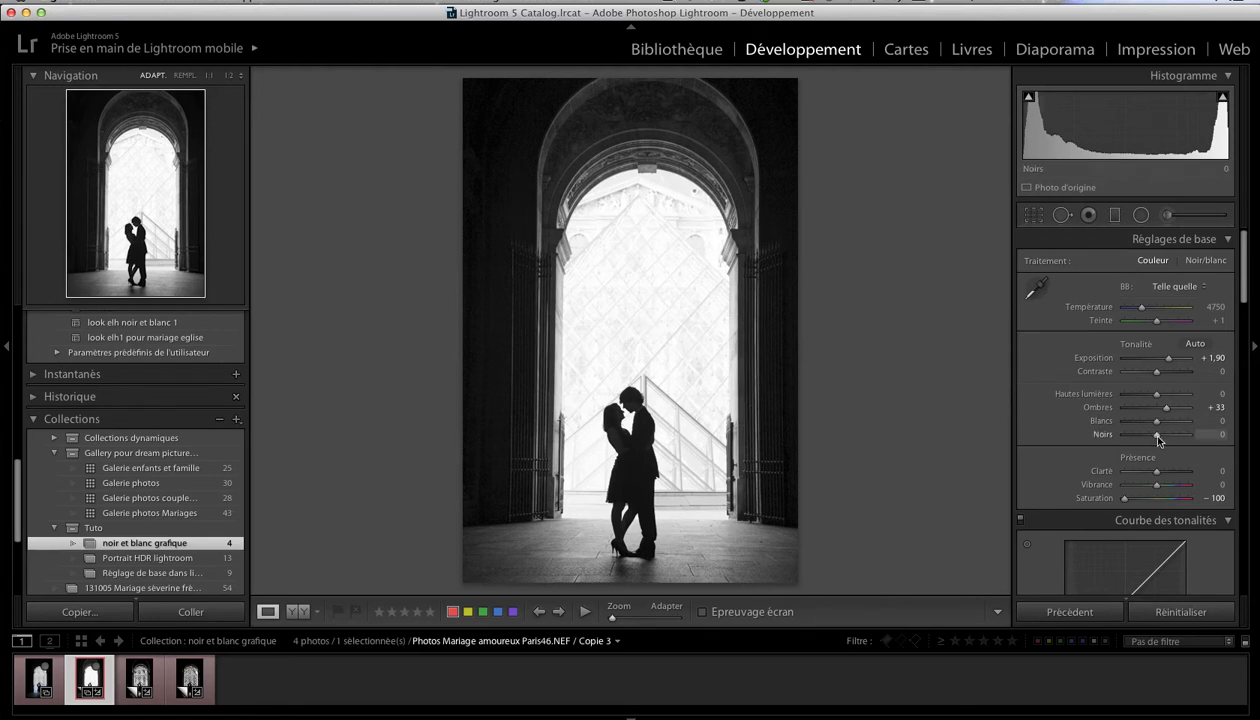
left_click_drag(1156, 437, 1110, 440)
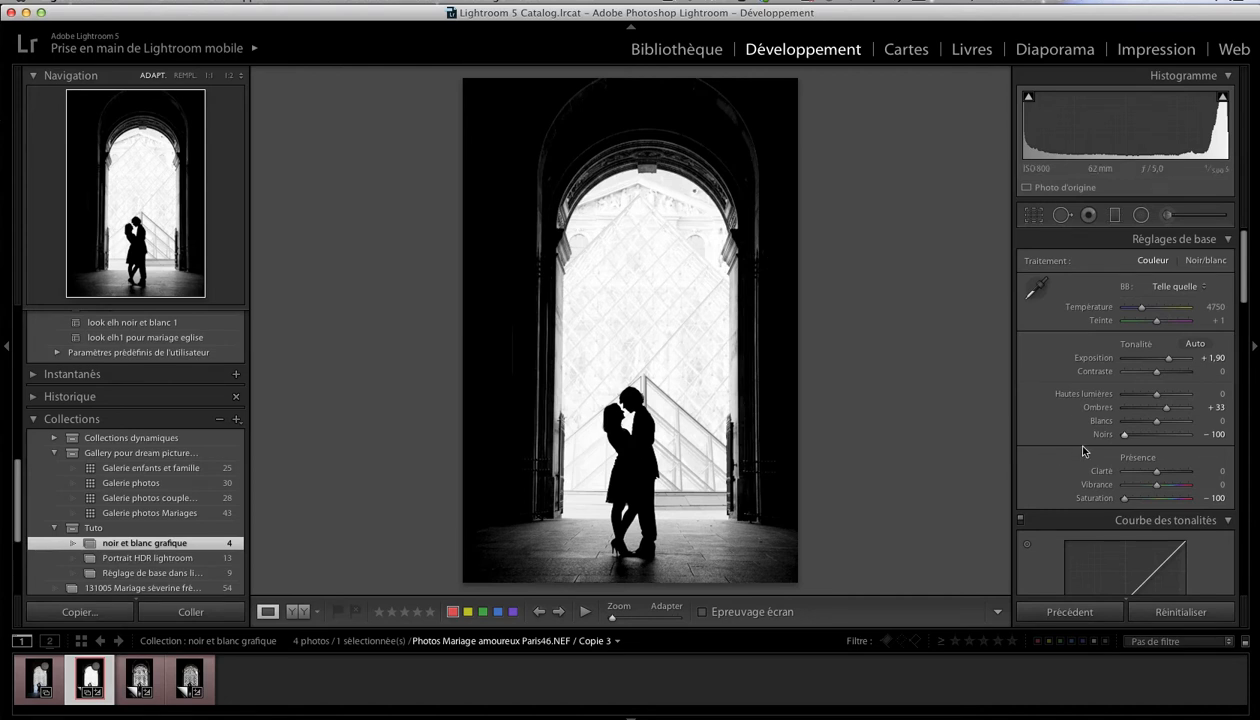
mouse_move(1157, 471)
left_mouse_down()
mouse_move(1190, 480)
mouse_move(1179, 481)
left_mouse_up()
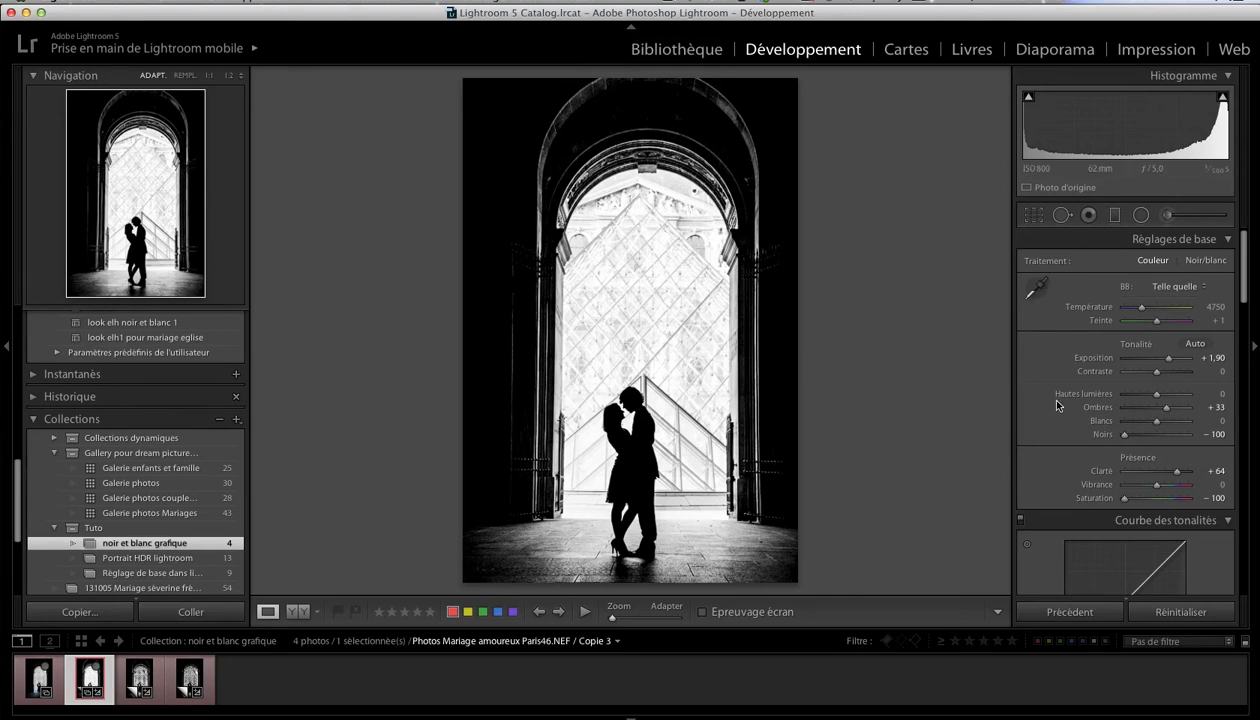
Step: Sharpen the photo by setting the Netteté Gain to 69
scroll(1055, 405, "down", 4)
scroll(1061, 410, "down", 15)
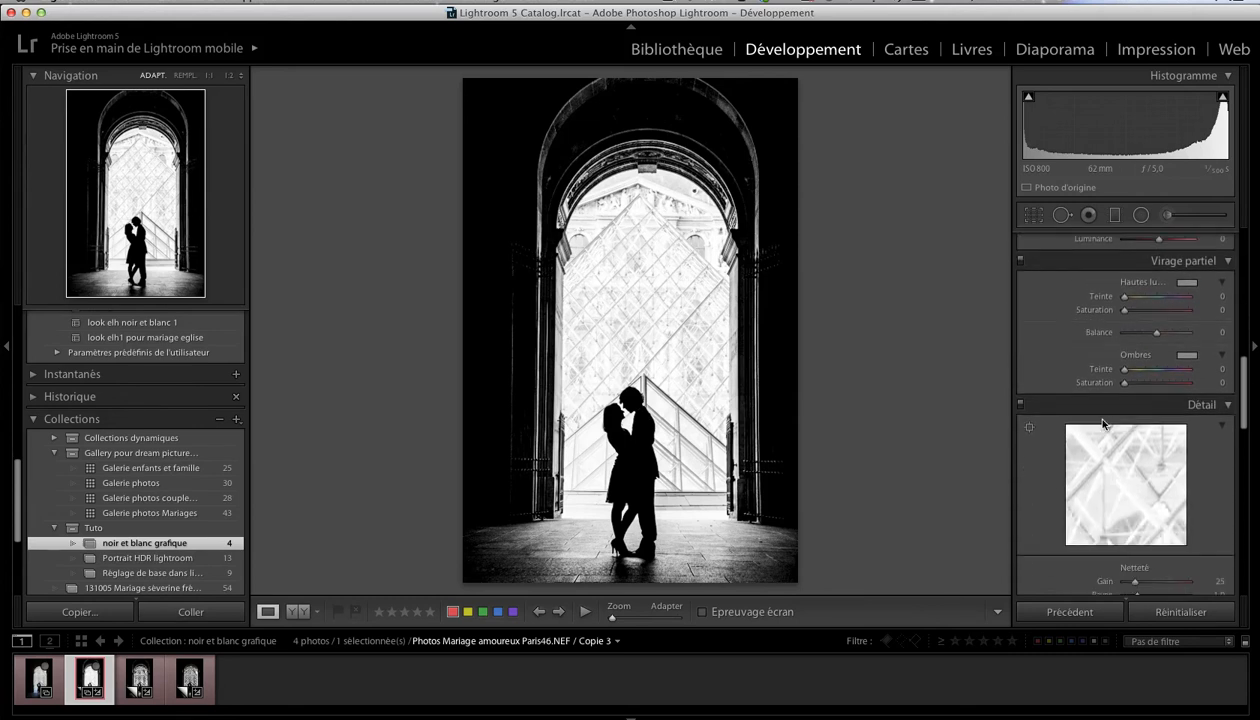
scroll(1101, 421, "down", 1)
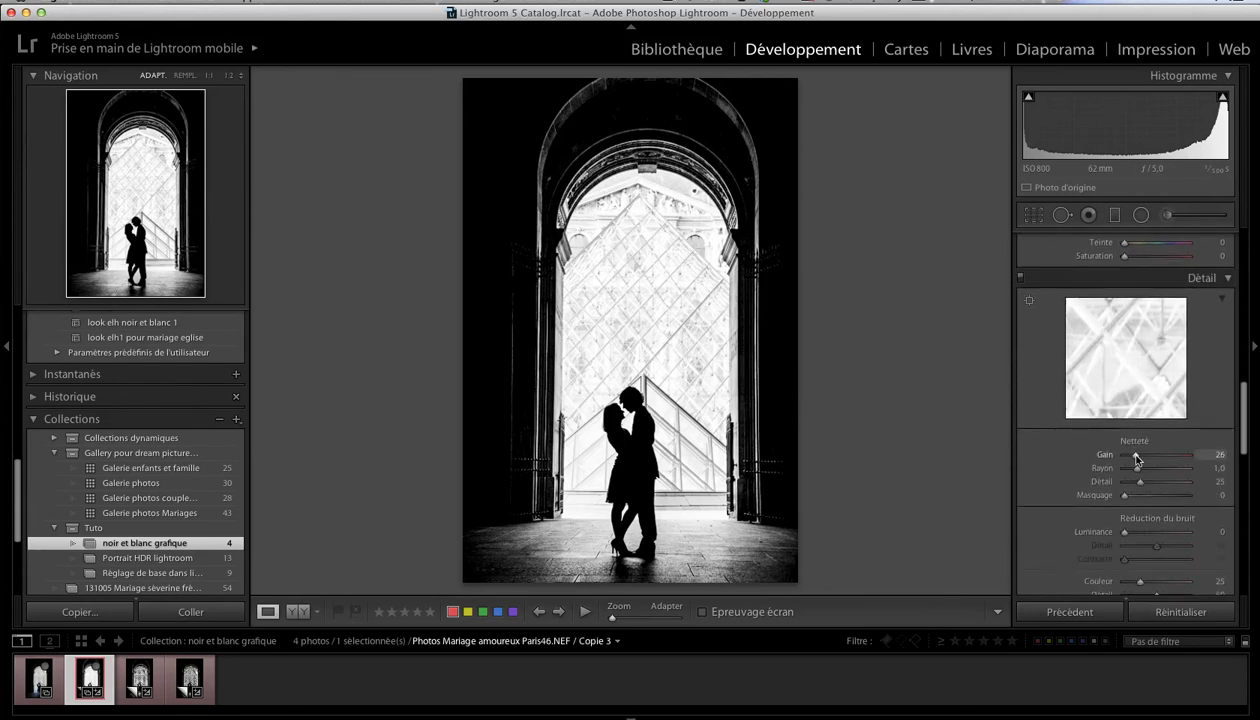
left_click_drag(1151, 459, 1155, 460)
Step: Inspect the couple at 1:1 while testing noise reduction, set Luminance to 75, and return to the full photo
left_click(650, 301)
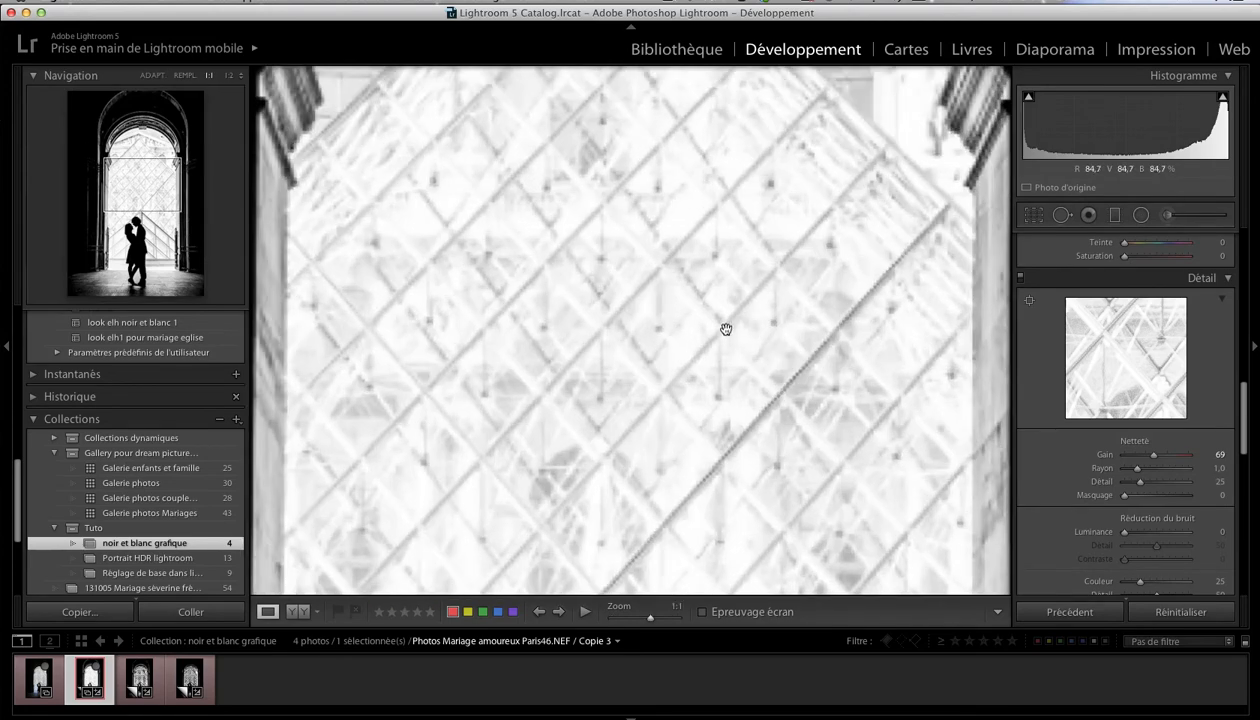
left_click_drag(731, 385, 689, 203)
left_click_drag(711, 272, 735, 188)
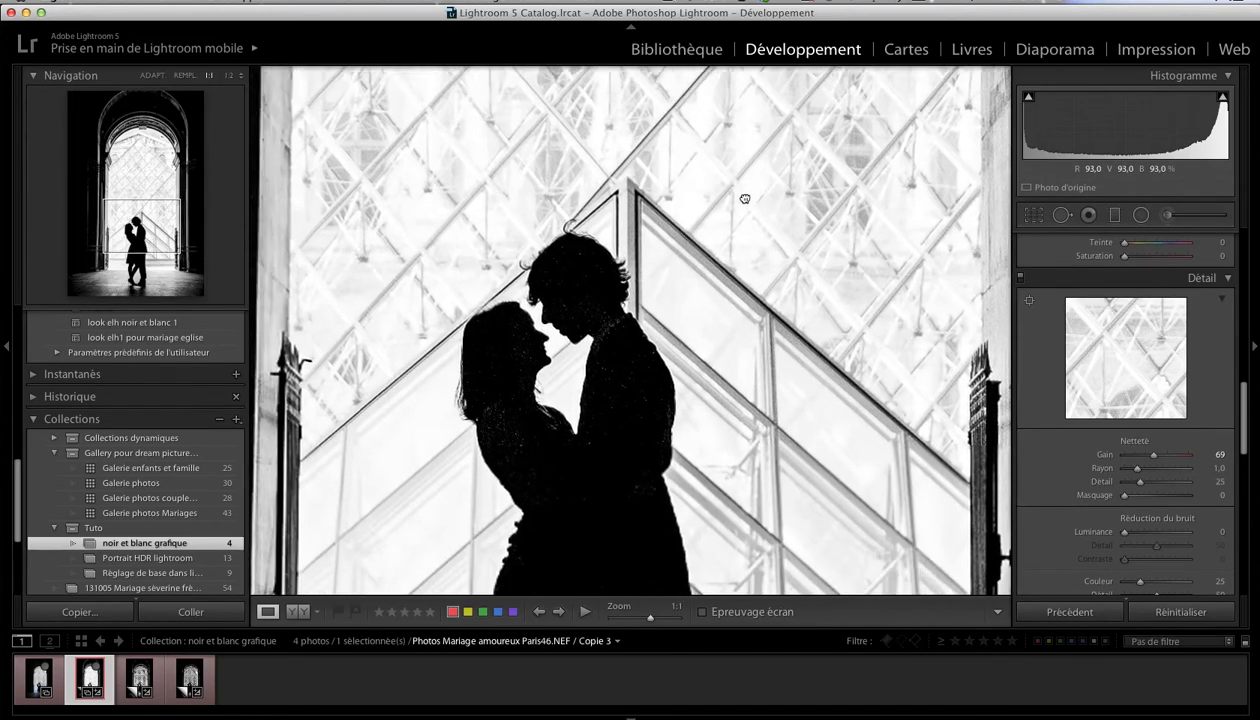
left_click_drag(675, 416, 725, 282)
left_click_drag(727, 339, 728, 285)
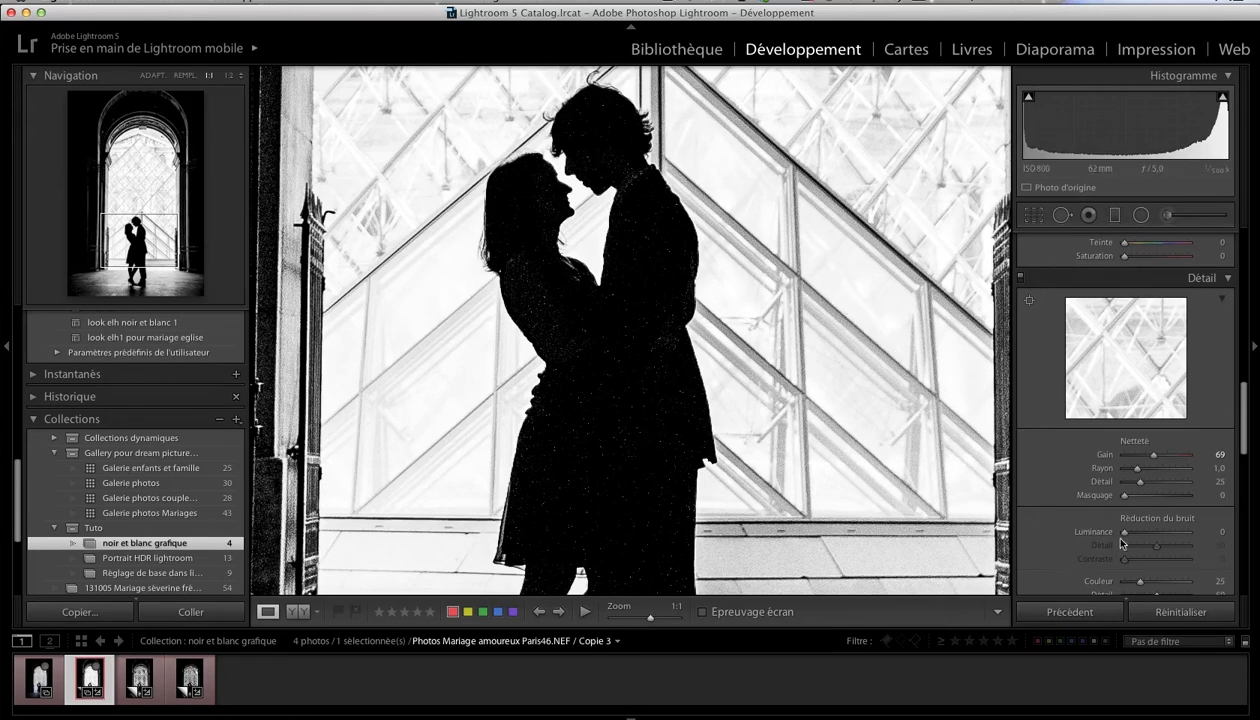
left_click_drag(1124, 532, 1143, 541)
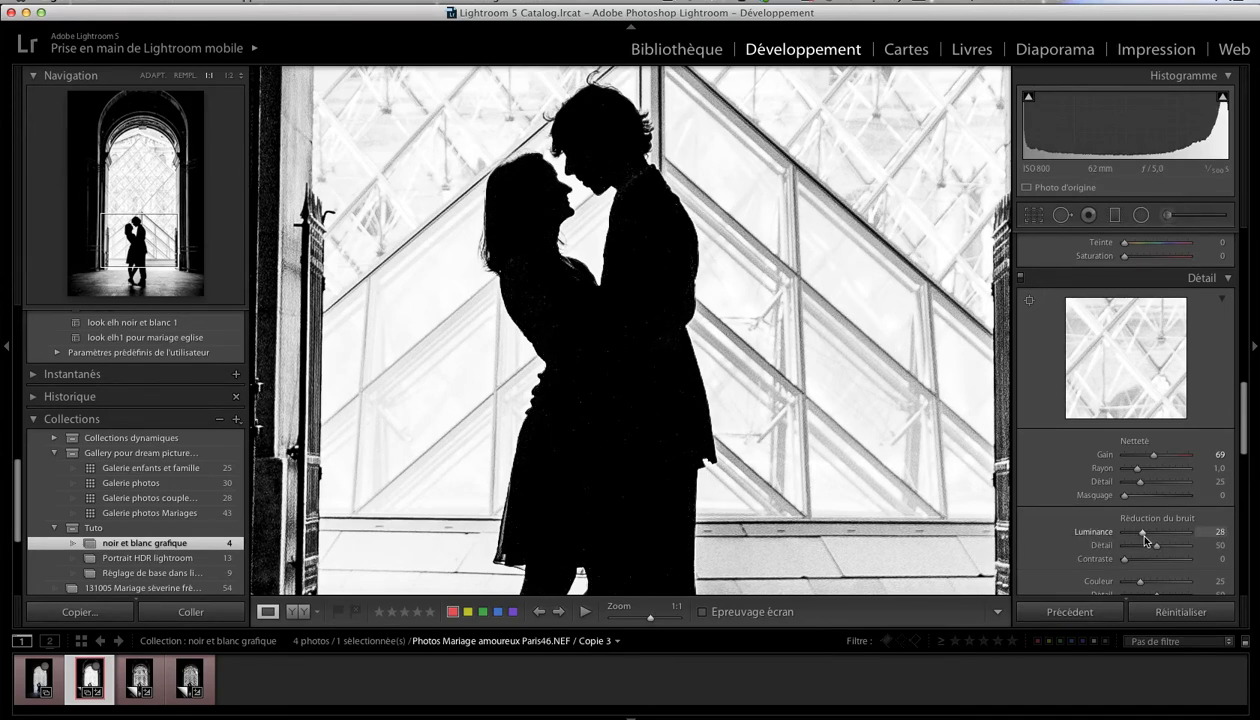
left_click_drag(1146, 540, 1166, 540)
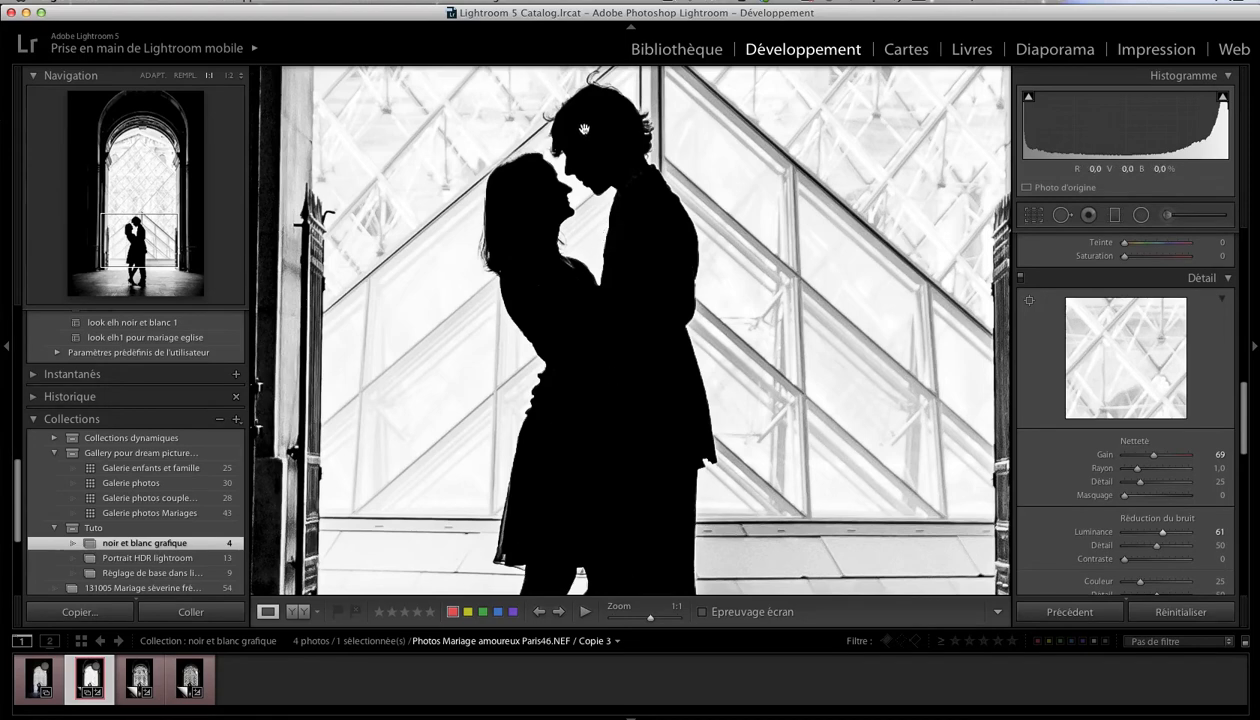
left_click_drag(1162, 532, 1120, 534)
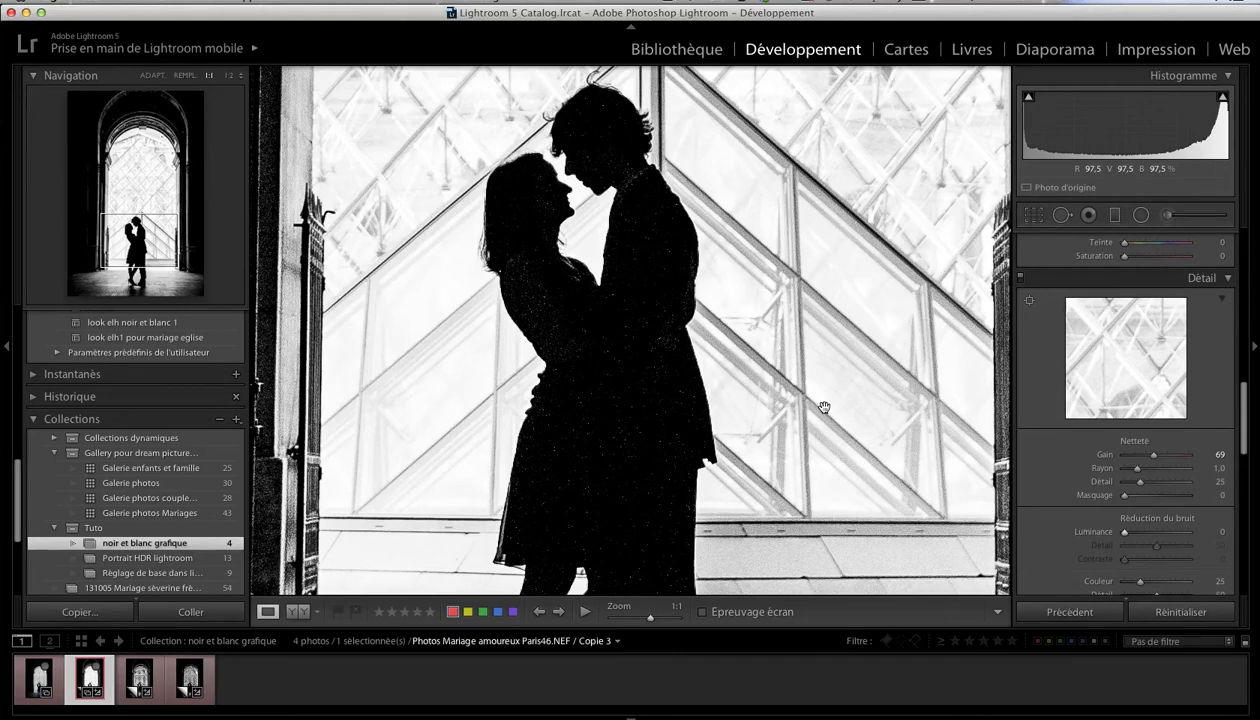
left_click_drag(1126, 533, 1178, 536)
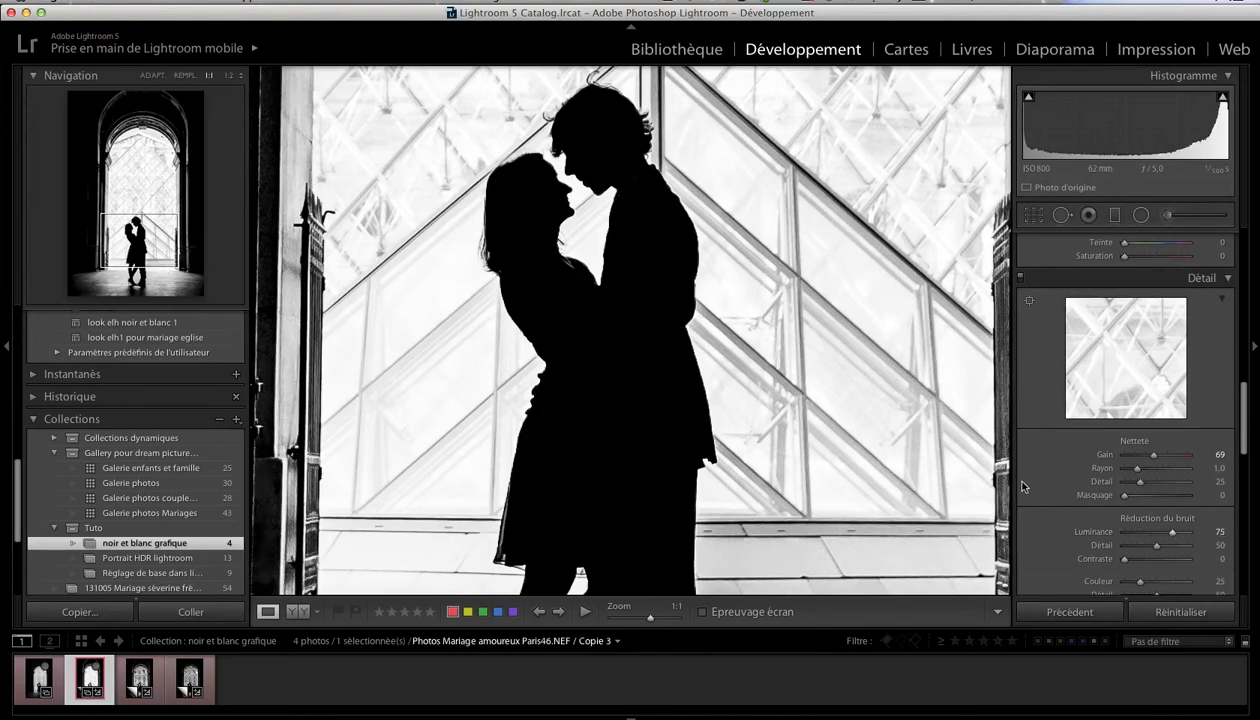
left_click(760, 425)
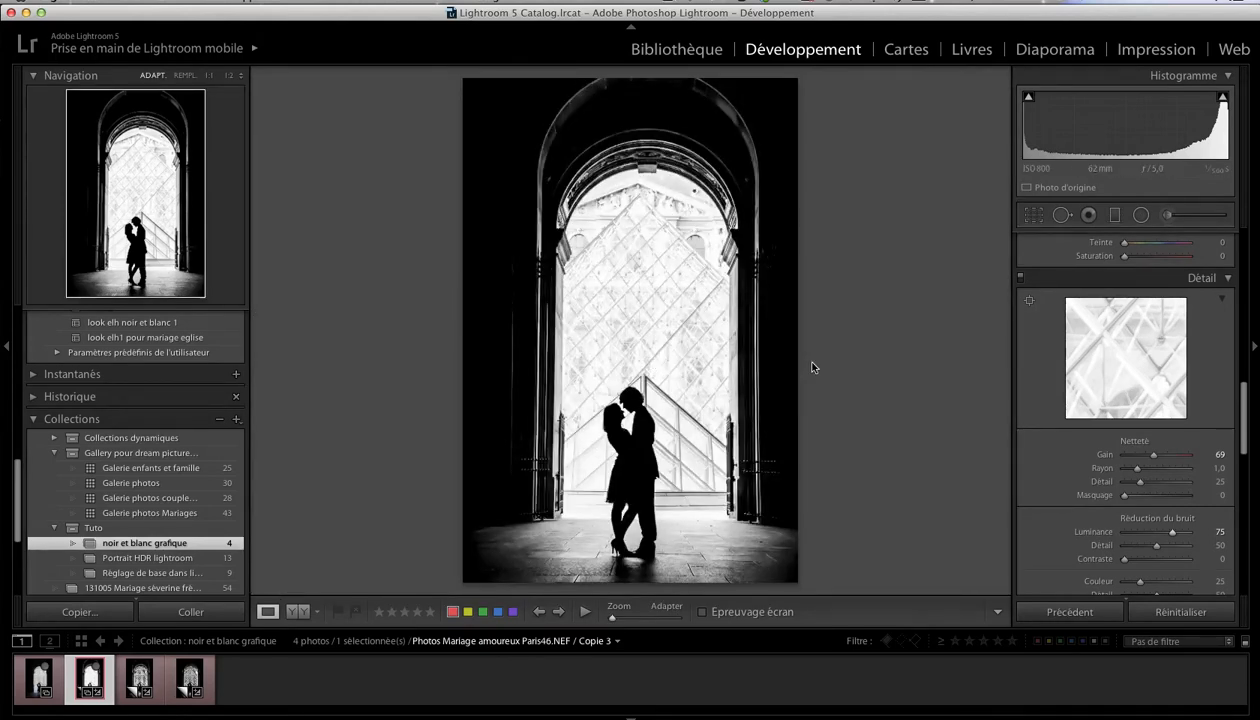
Step: Start an adjustment brush mask on the pyramid inside the archway with brush size 7 and Masquage automatique enabled
left_click(1169, 216)
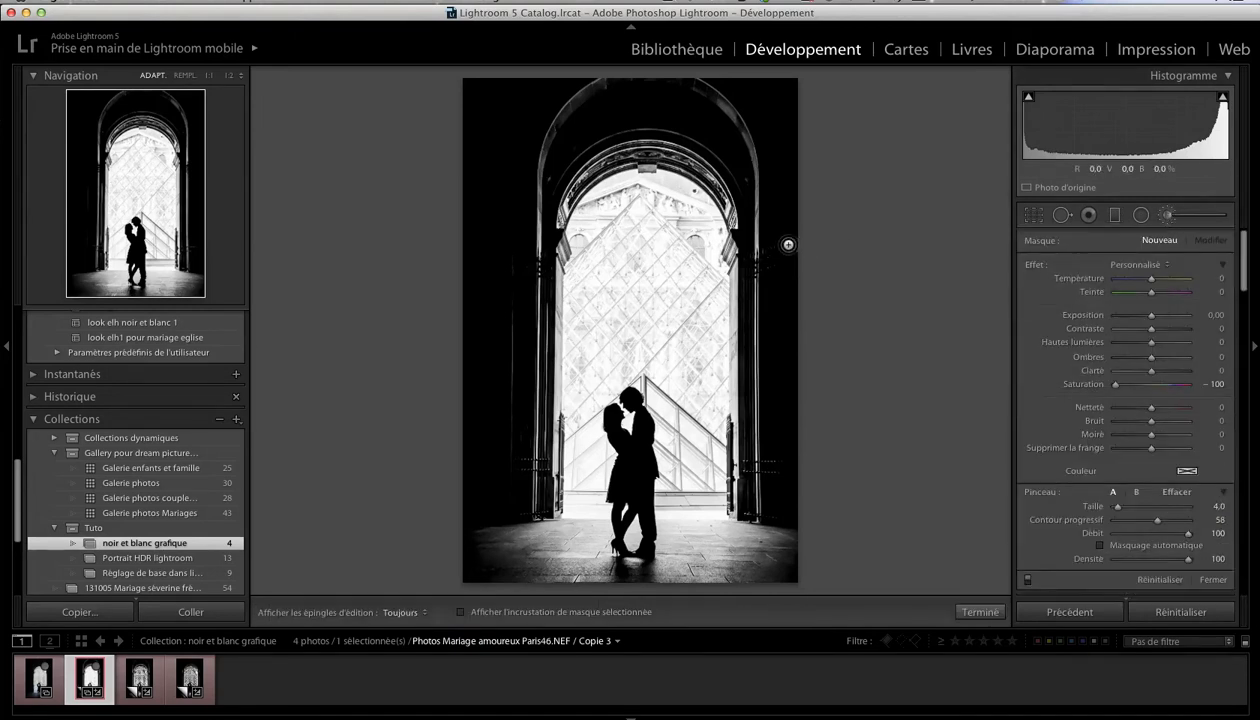
scroll(632, 294, "up", 3)
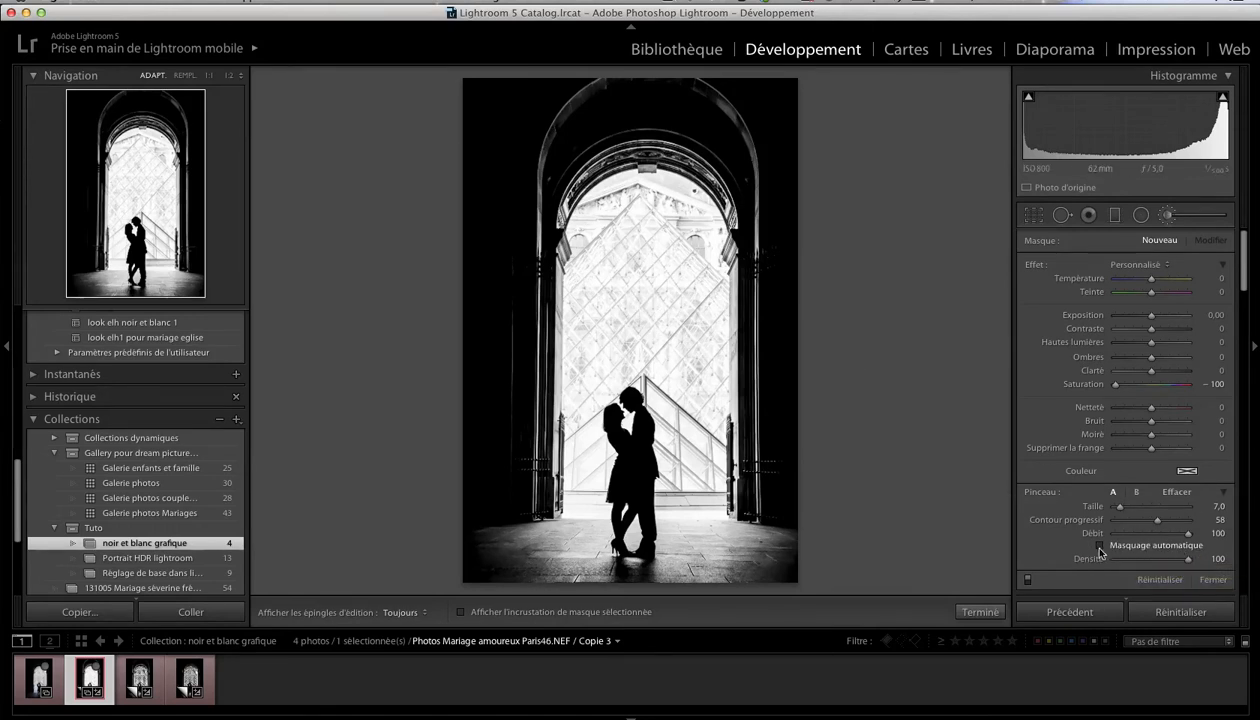
key("a")
key("h")
key("h")
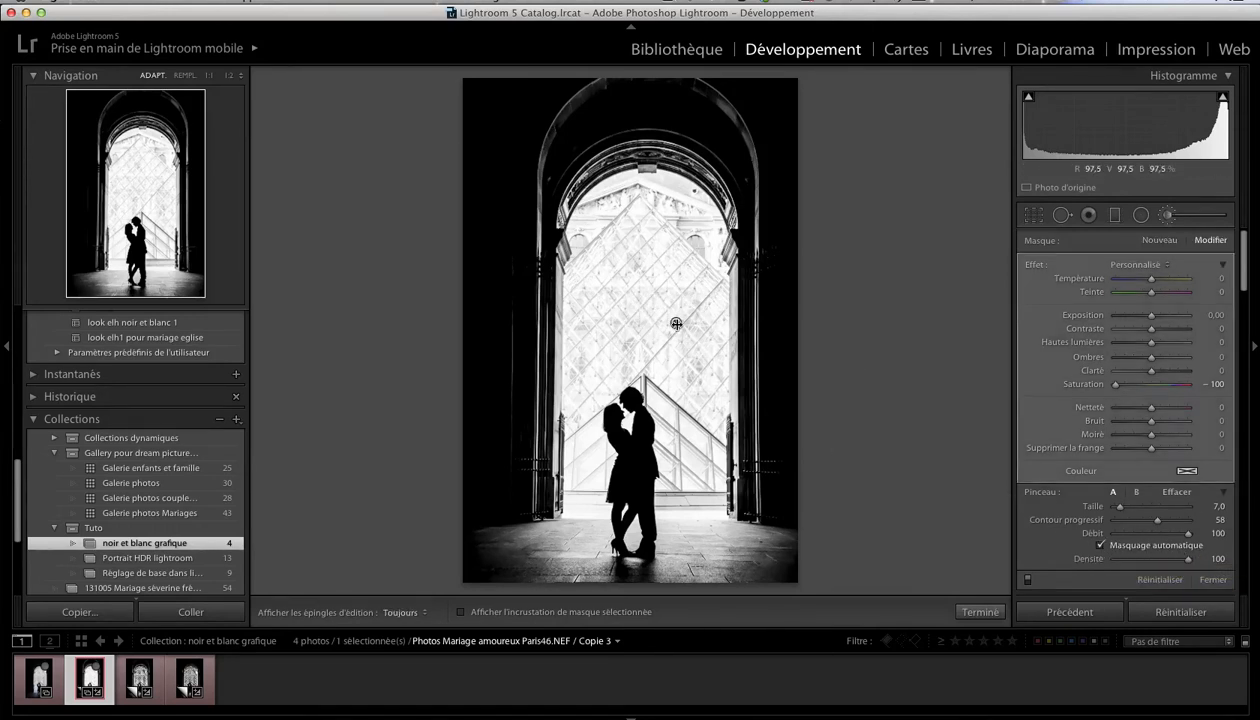
Step: Paint the rest of the pyramid mask without Masquage automatique, using brush size 16 and Contour progressif 45
mouse_move(676, 322)
key("h")
key("h")
key("h")
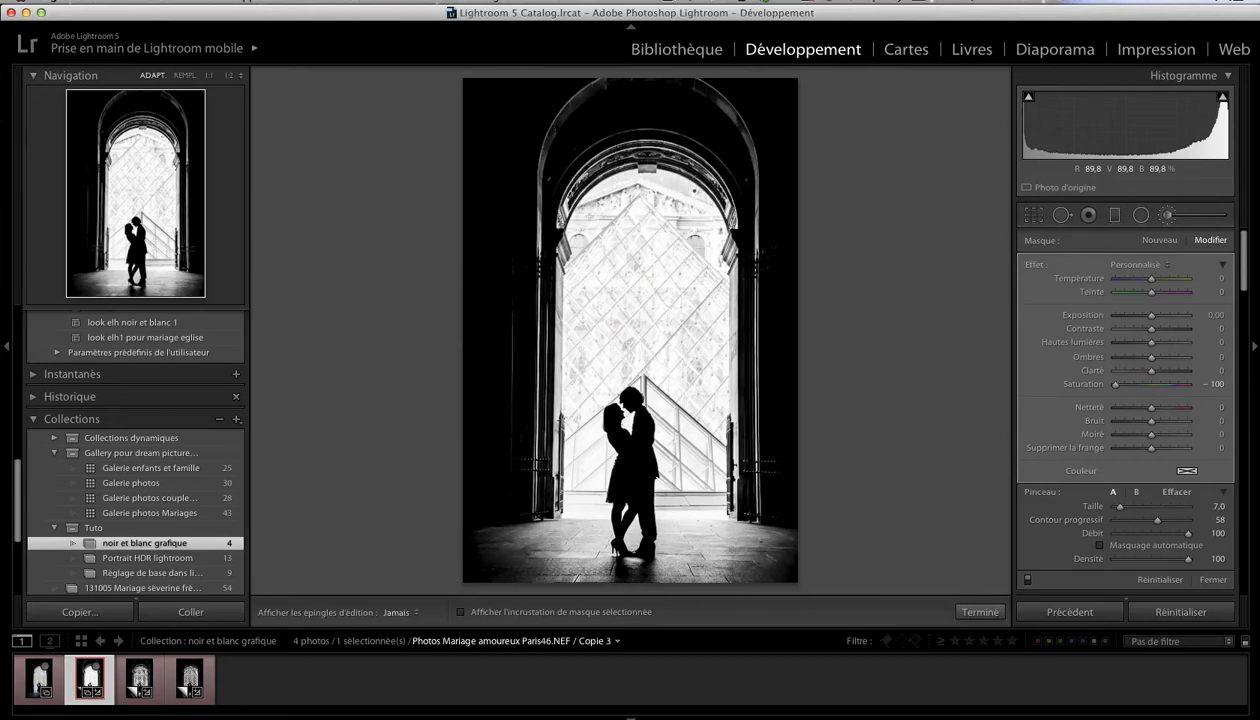
key("h")
scroll(621, 270, "up", 9)
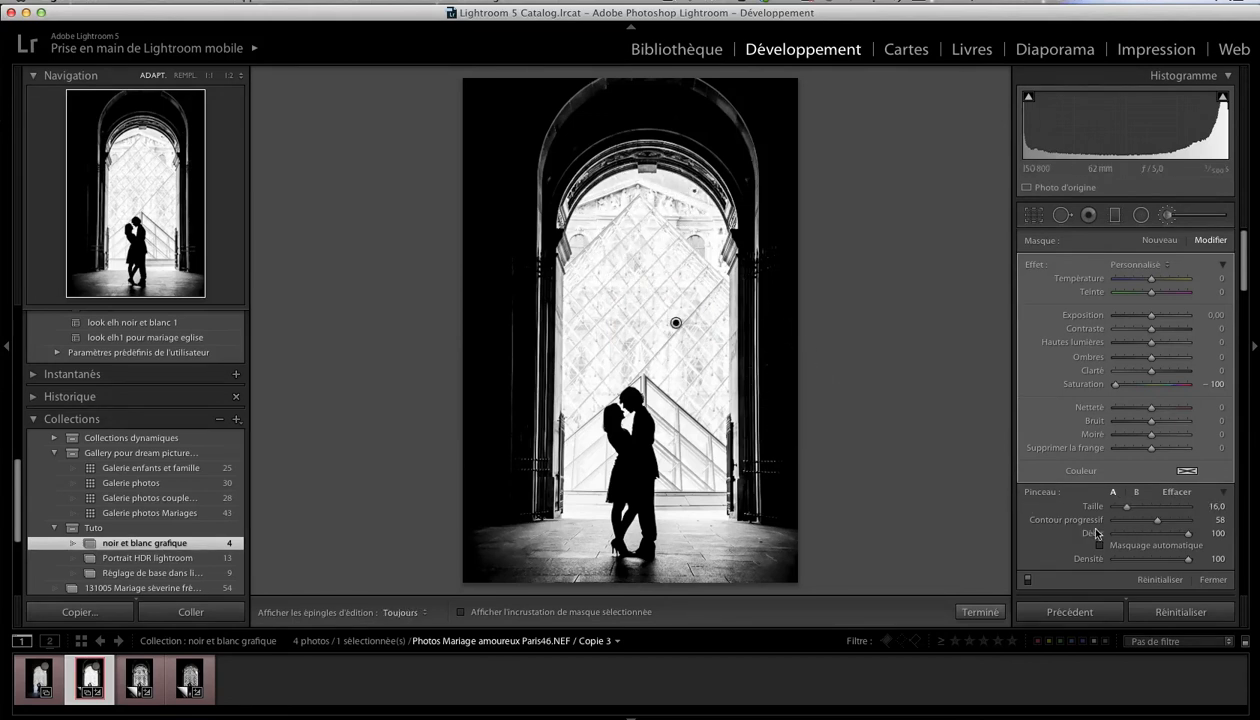
left_click_drag(1157, 520, 1147, 520)
key("h")
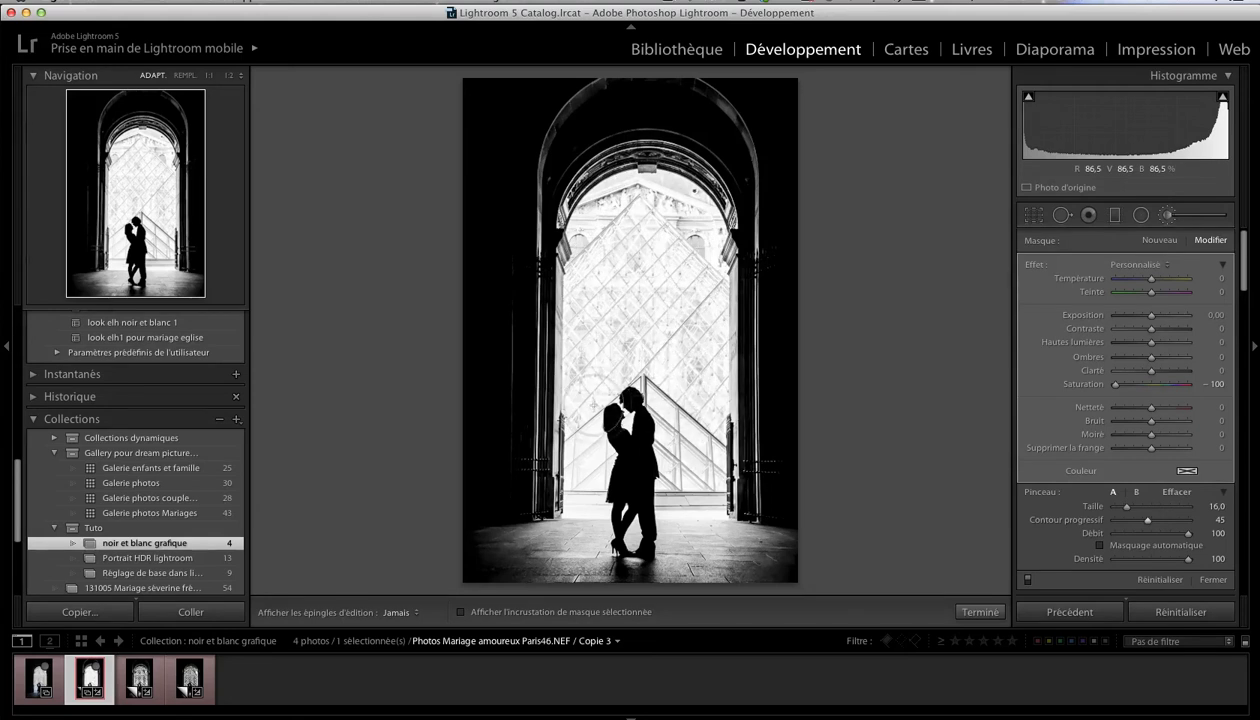
key("h")
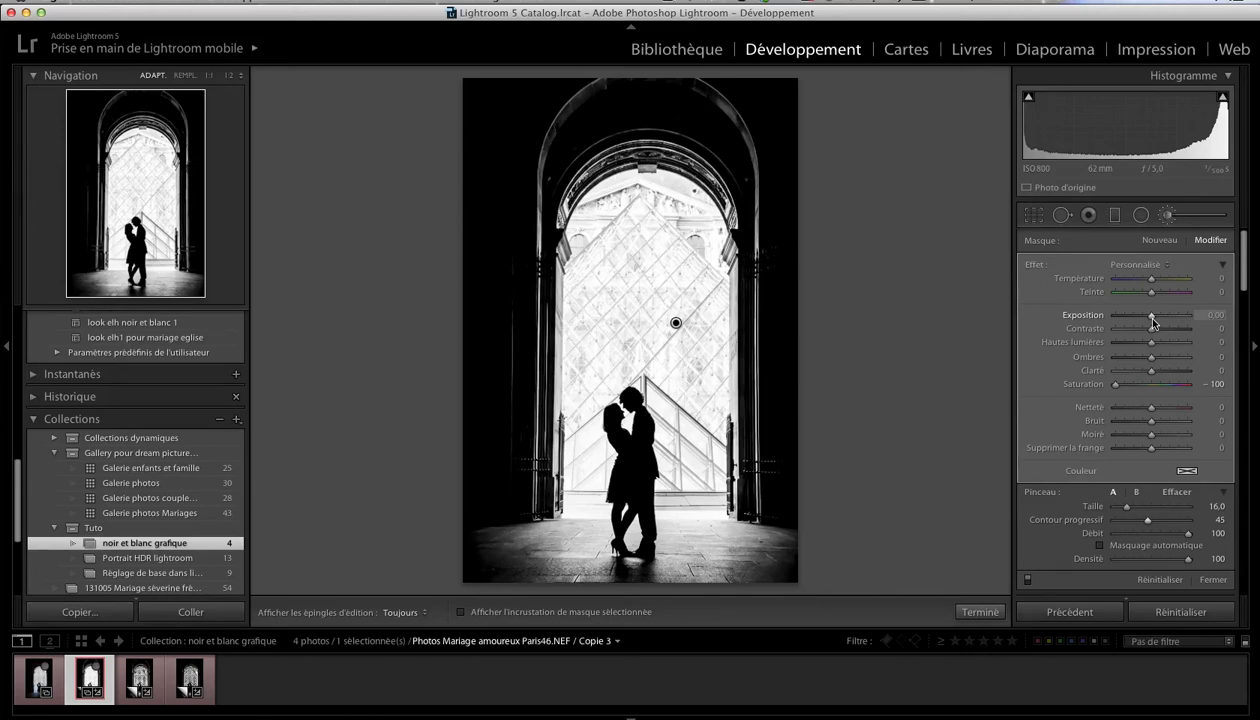
Step: Darken the brushed pyramid with Exposition −2,46 and paint over the bright patches left inside the archway
left_click_drag(1153, 321, 1129, 321)
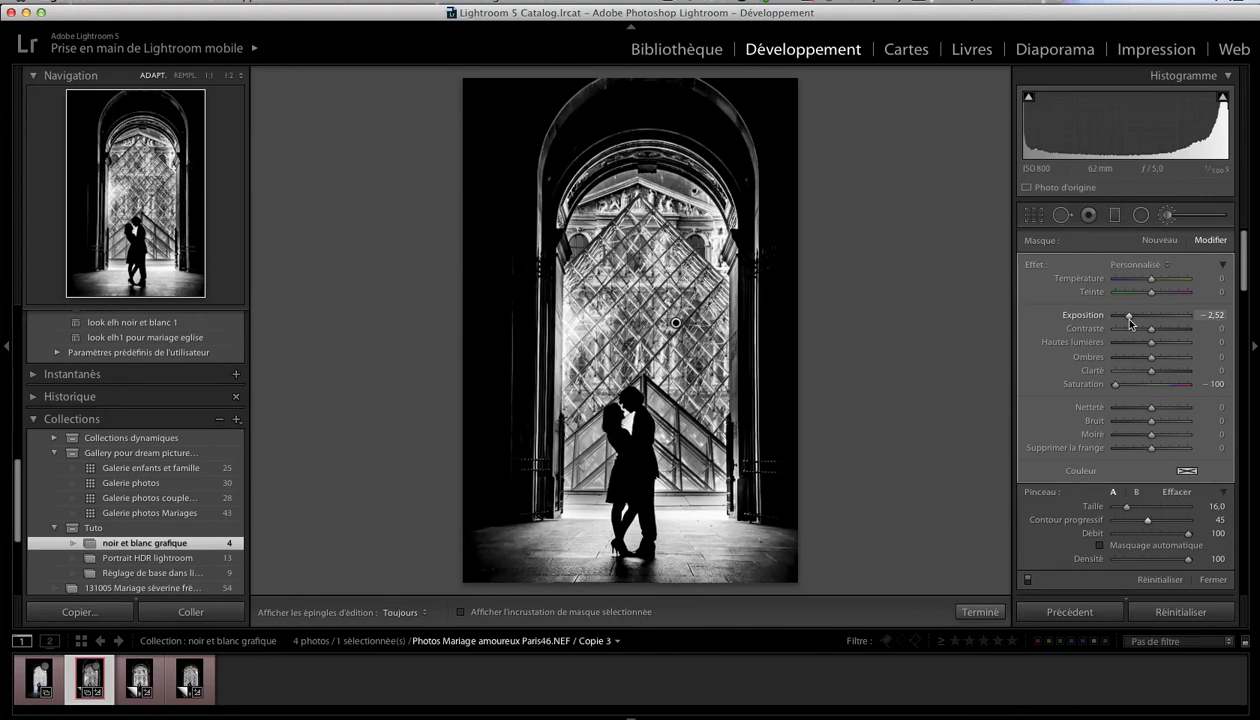
left_click_drag(1129, 321, 1130, 321)
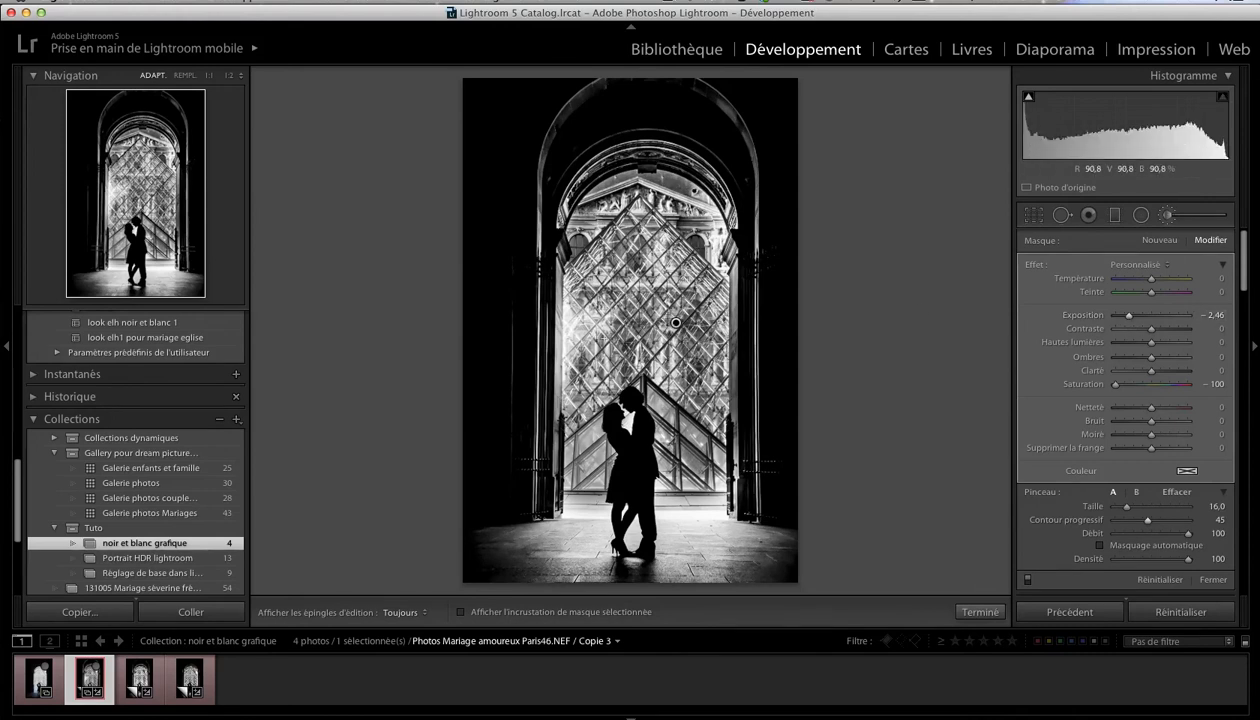
key("h")
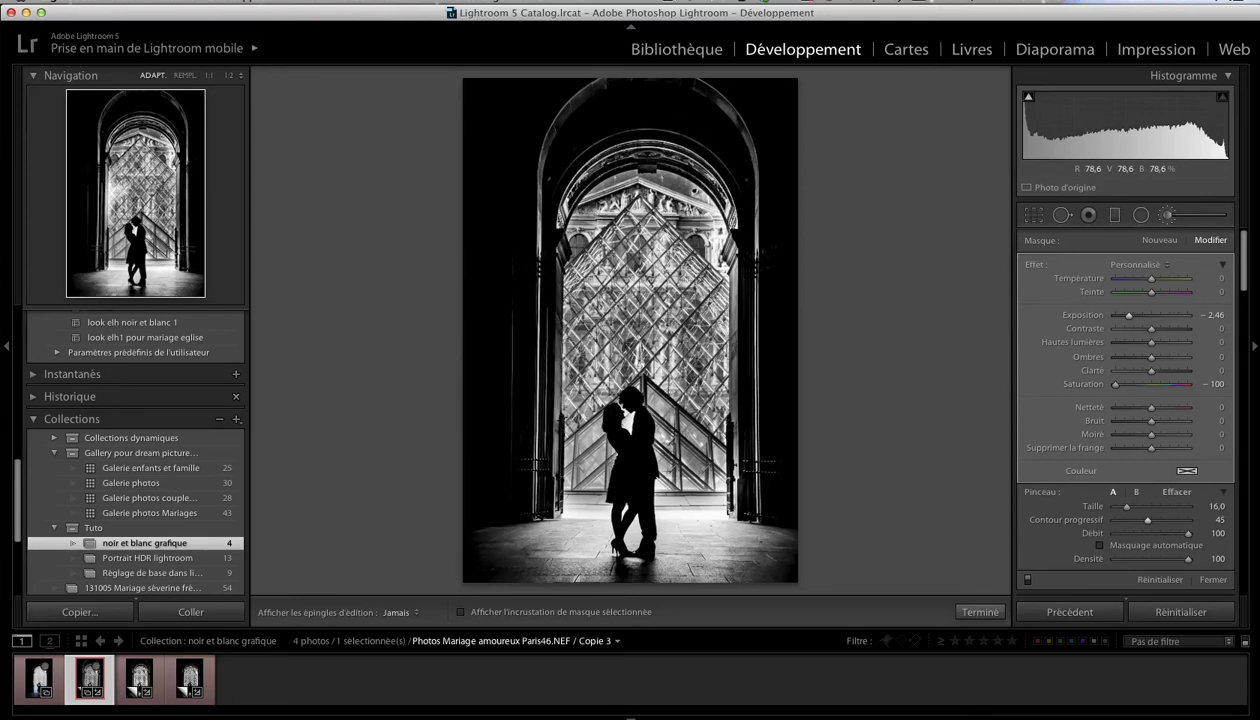
key("h")
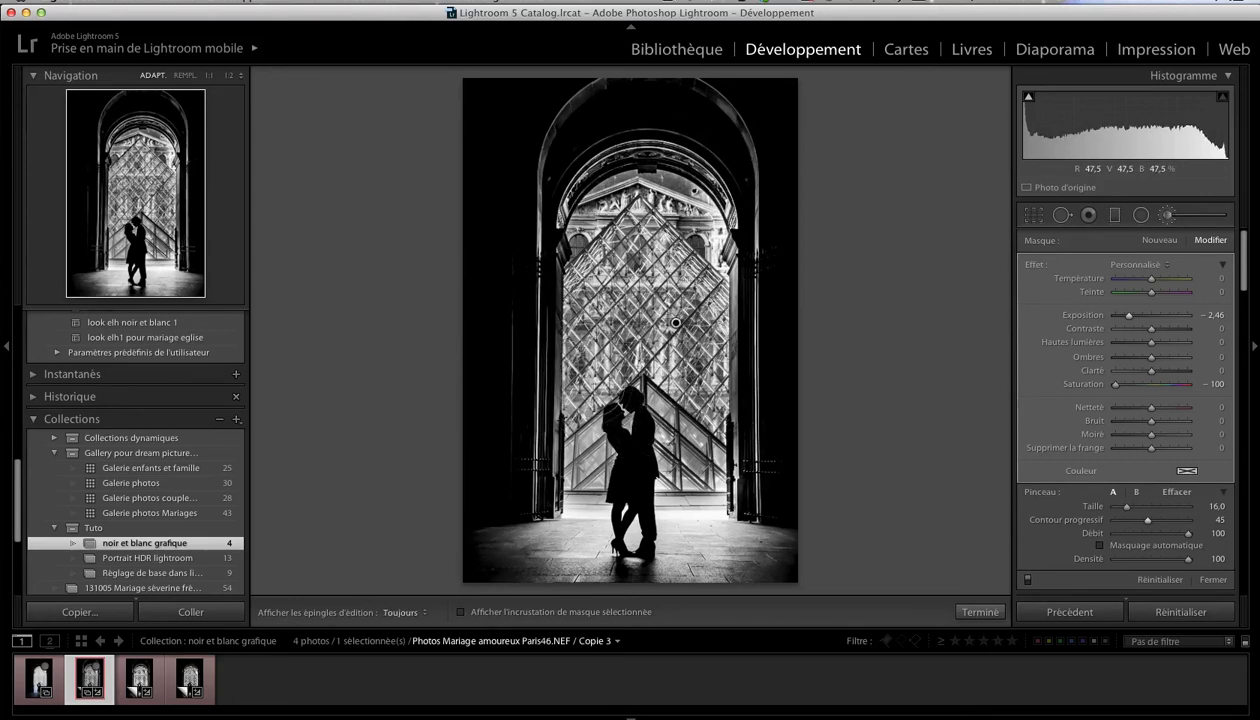
Step: Paint along the lower edge of the pyramid beside the couple with brush size 4
scroll(735, 440, "down", 5)
left_click_drag(715, 482, 660, 481)
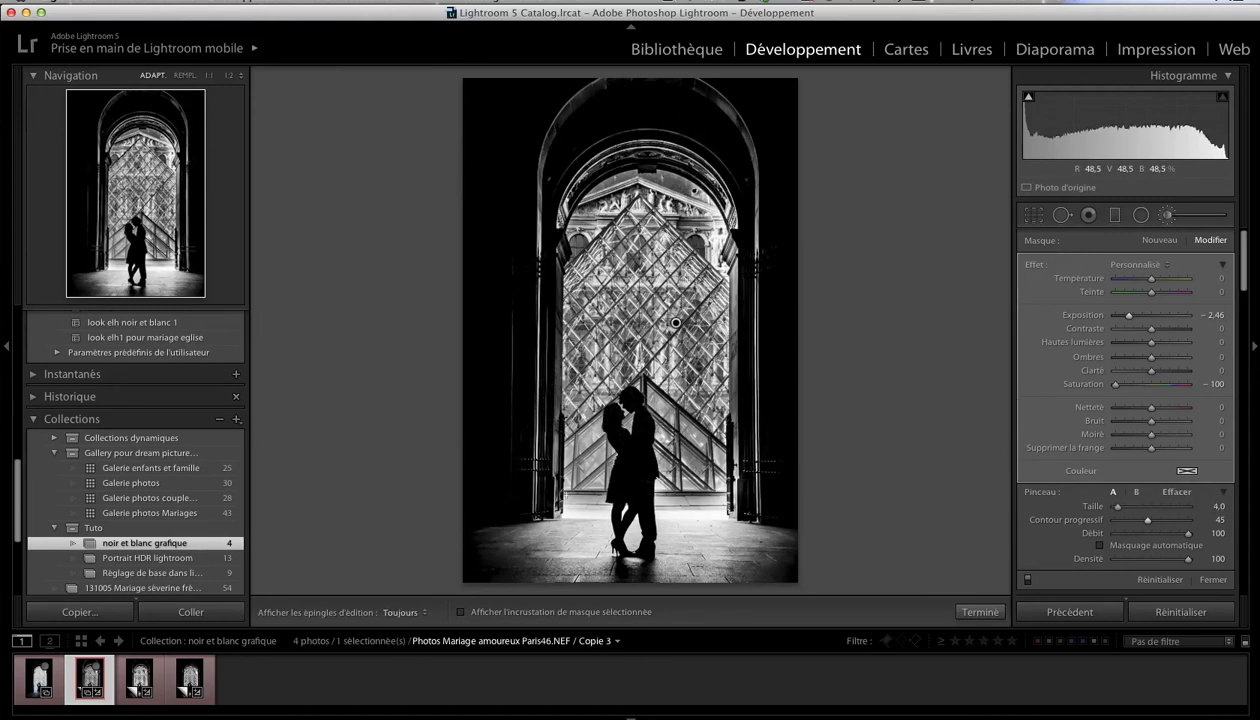
left_click_drag(572, 492, 593, 502)
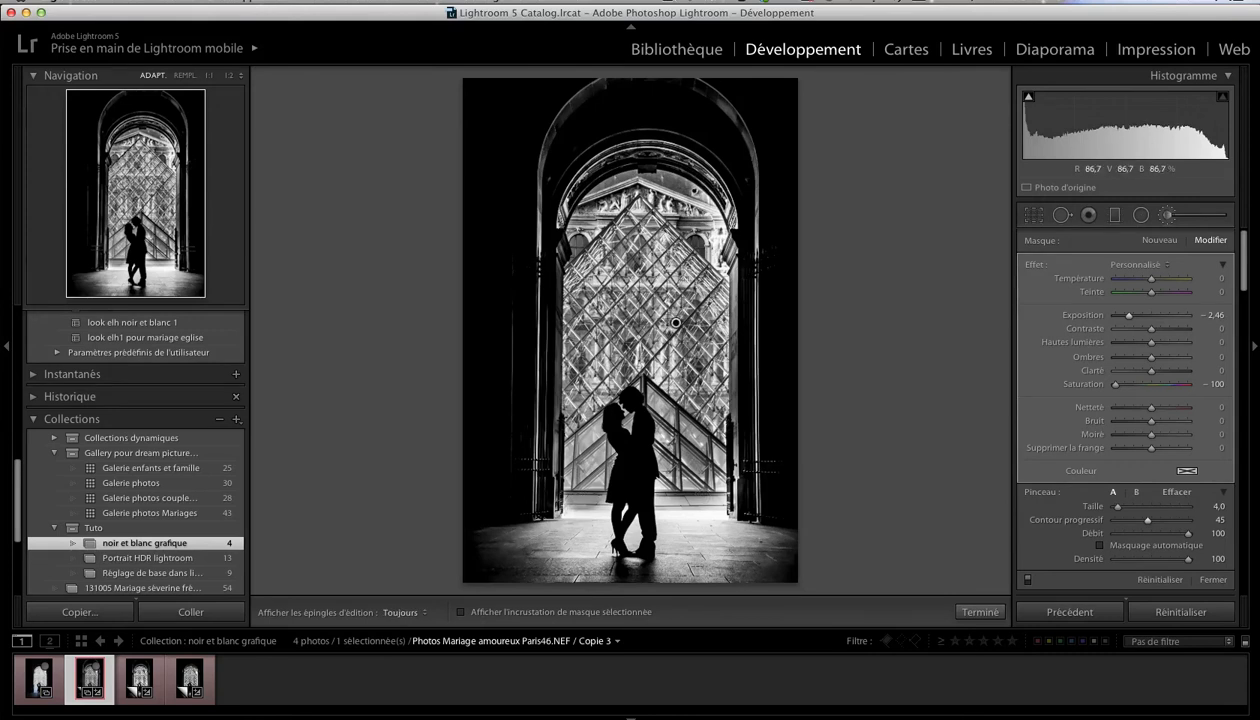
Step: Erase the mask overflow along the pillars on both sides of the archway with an eraser of size 5
key("alt")
key("alt")
key("h")
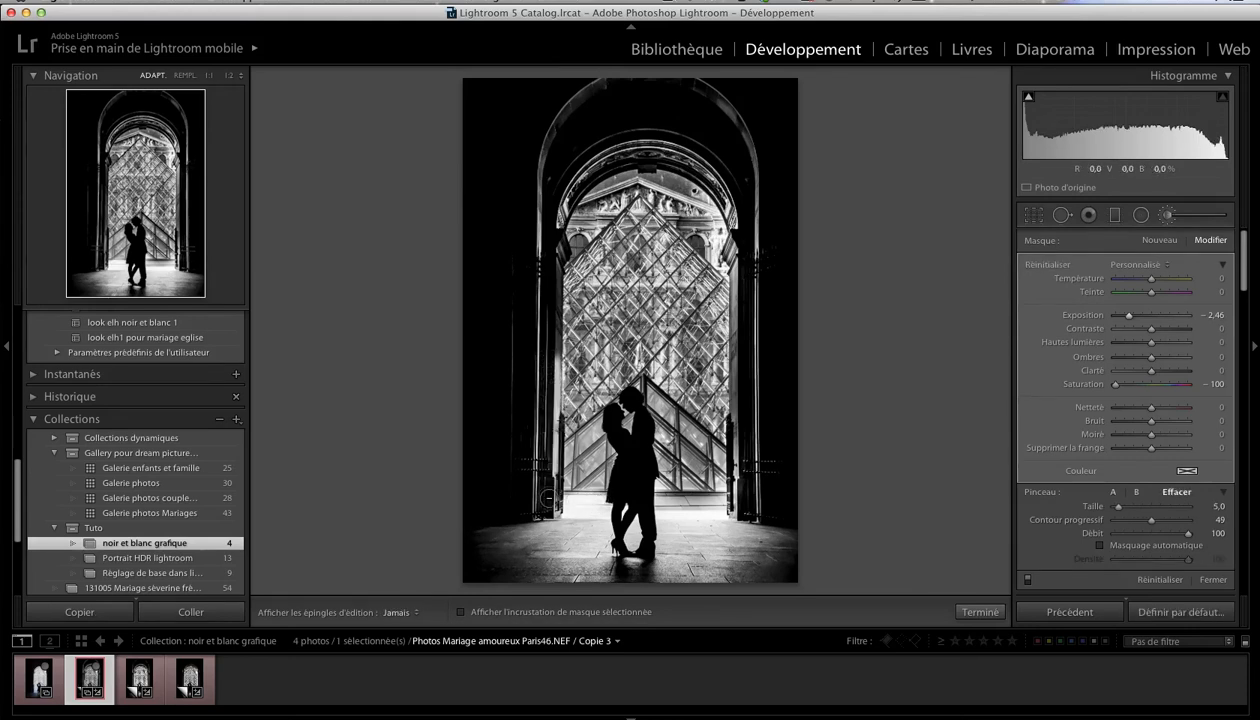
mouse_move(549, 388)
left_mouse_down()
mouse_move(556, 212)
mouse_move(548, 500)
left_mouse_up()
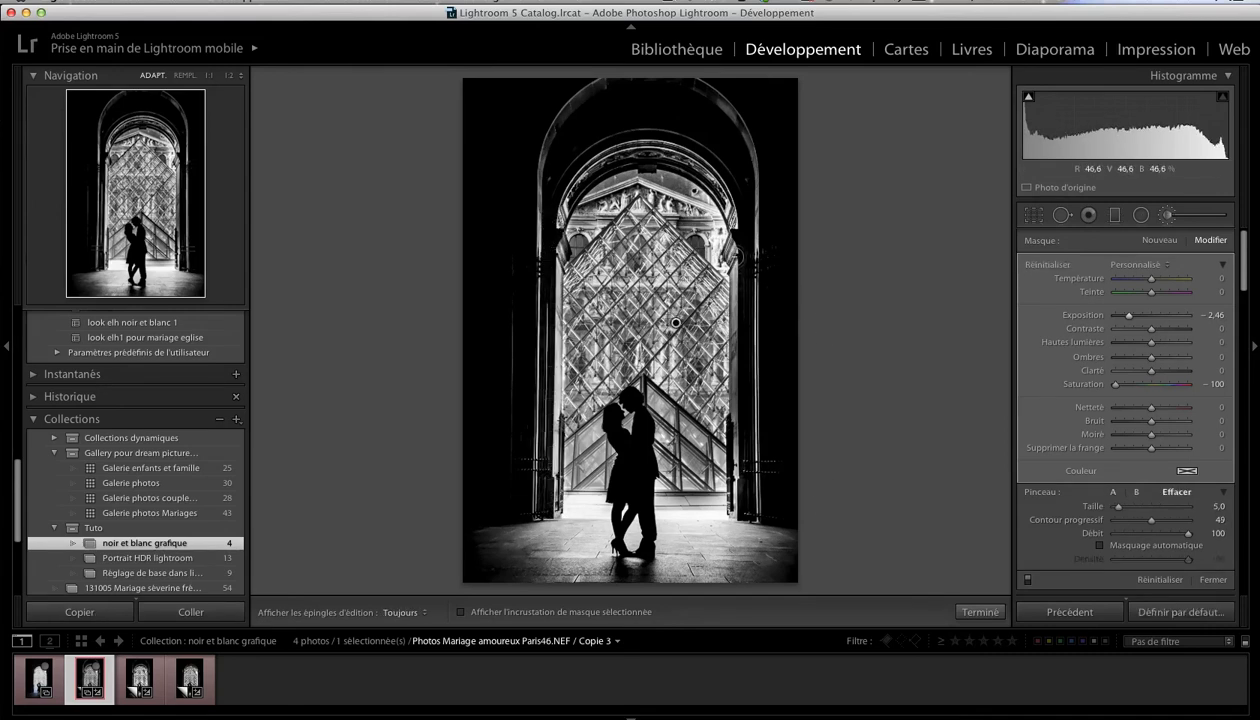
mouse_move(739, 316)
left_mouse_down()
mouse_move(720, 385)
mouse_move(736, 494)
mouse_move(724, 504)
left_mouse_up()
mouse_move(711, 318)
left_mouse_down()
mouse_move(705, 432)
mouse_move(714, 382)
mouse_move(725, 425)
left_mouse_up()
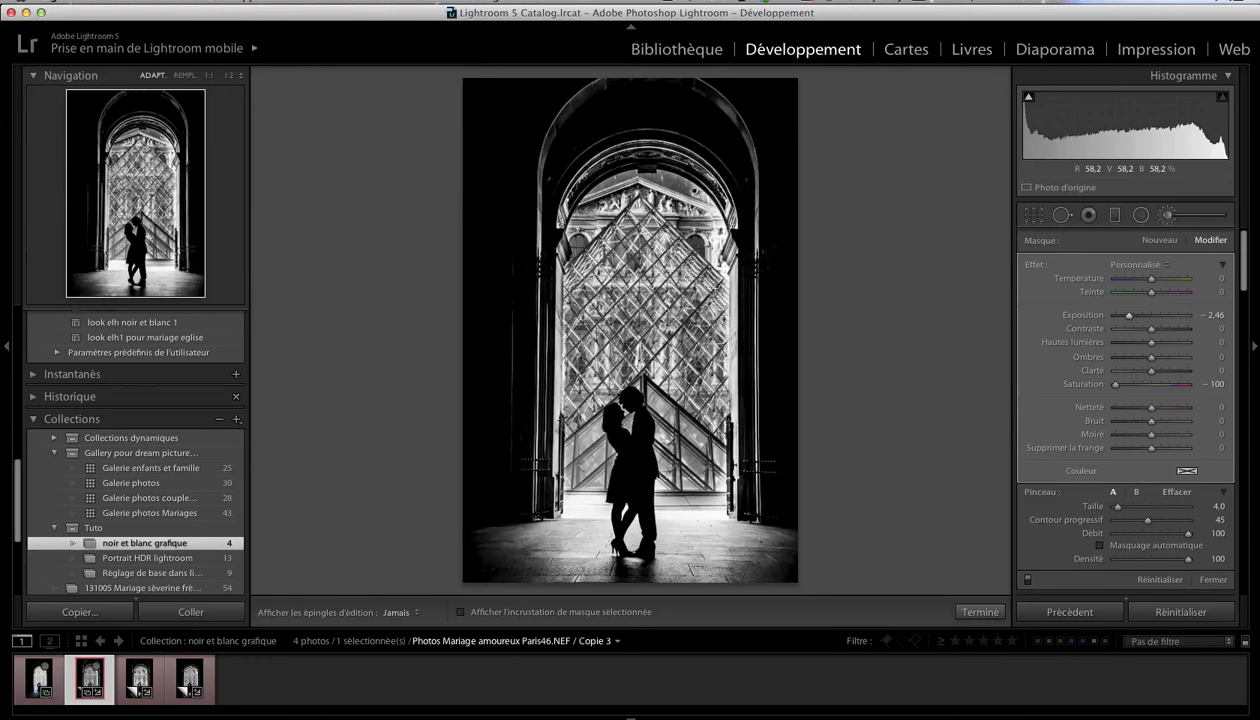
Step: Extend the mask along the upper edge of the archway opening and set the brushed area's Contraste to 100
mouse_move(715, 288)
left_mouse_down()
mouse_move(690, 190)
mouse_move(636, 156)
mouse_move(595, 168)
mouse_move(557, 202)
left_mouse_up()
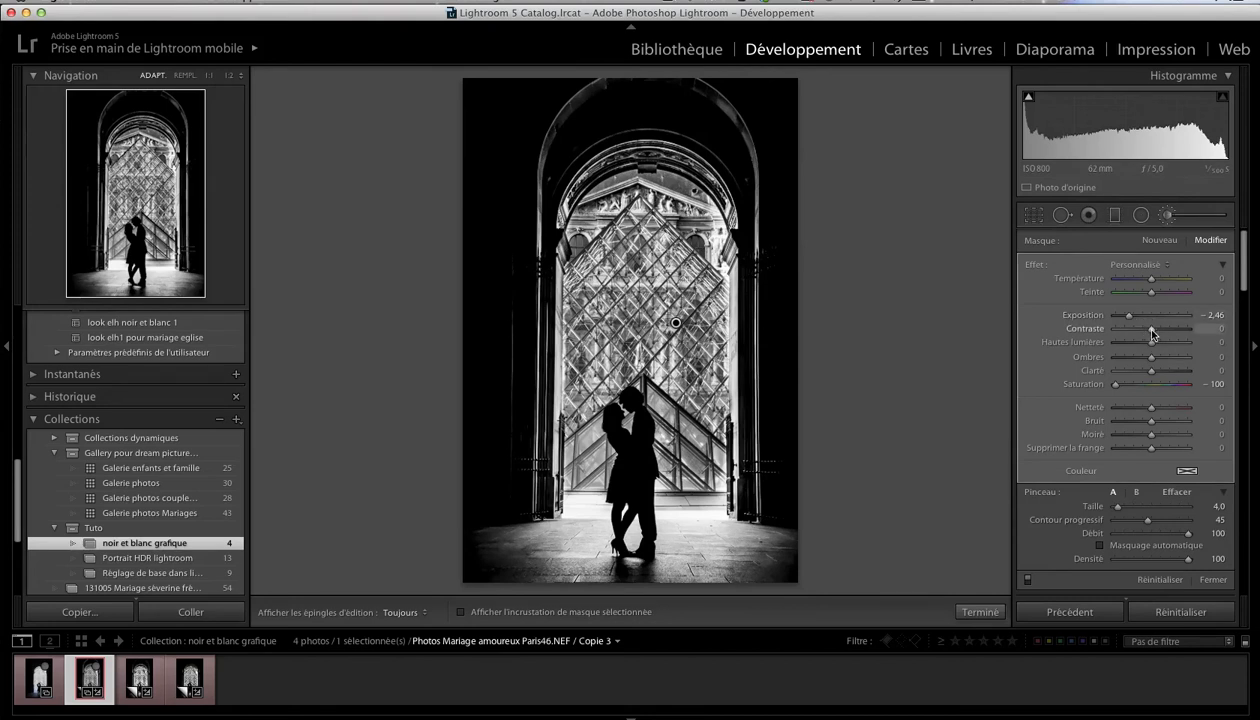
left_click_drag(1151, 328, 1190, 328)
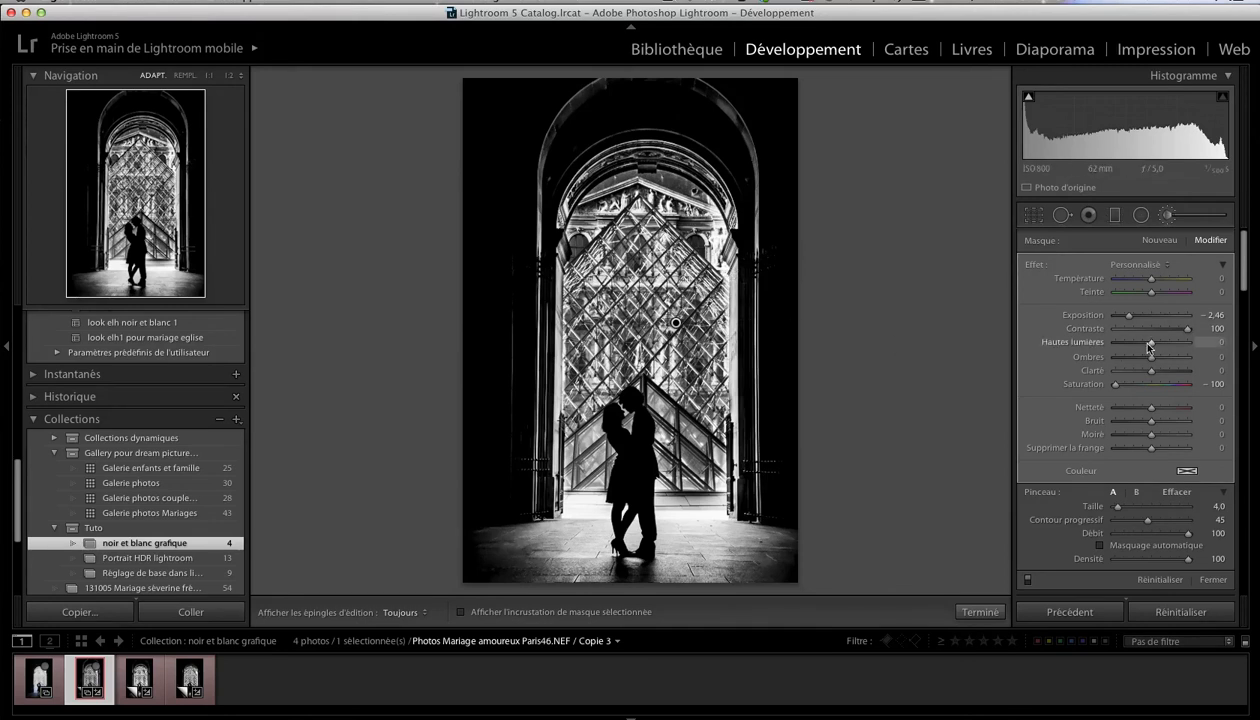
Step: Set the brushed area's Hautes lumières to 15, Ombres to −17, Clarté to 100 and Netteté to 62
left_click_drag(1151, 345, 1157, 347)
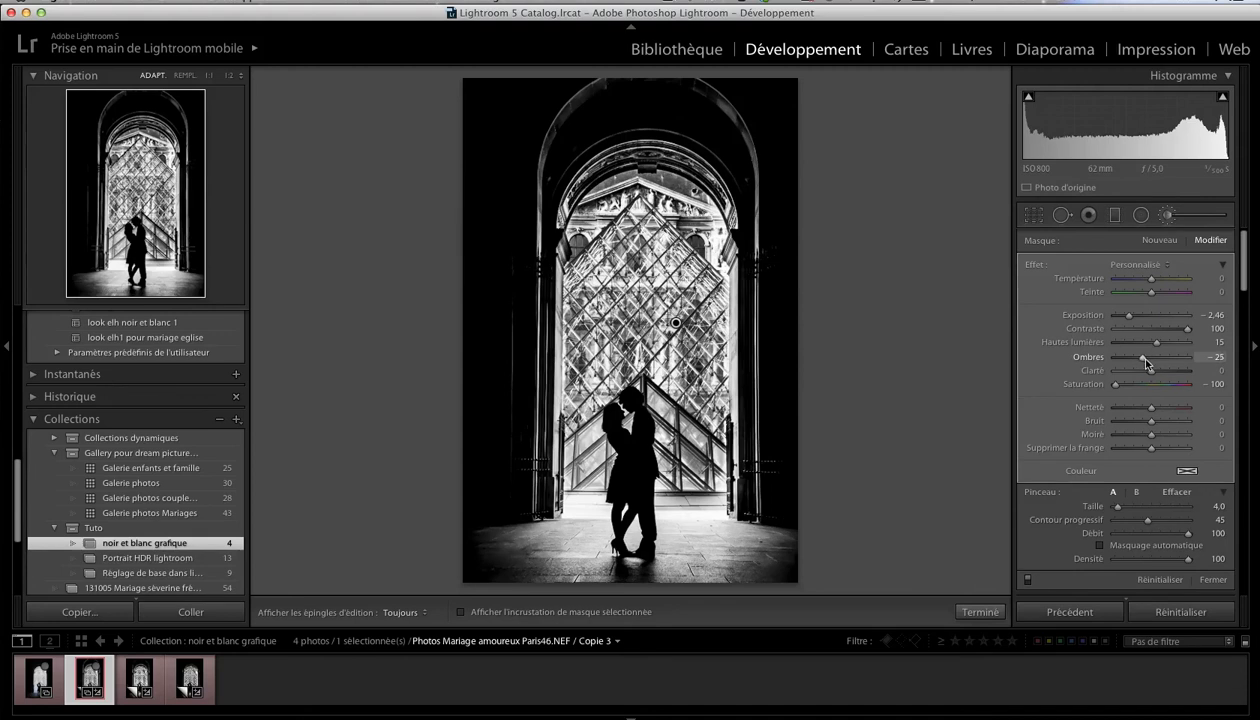
left_click_drag(1143, 358, 1147, 360)
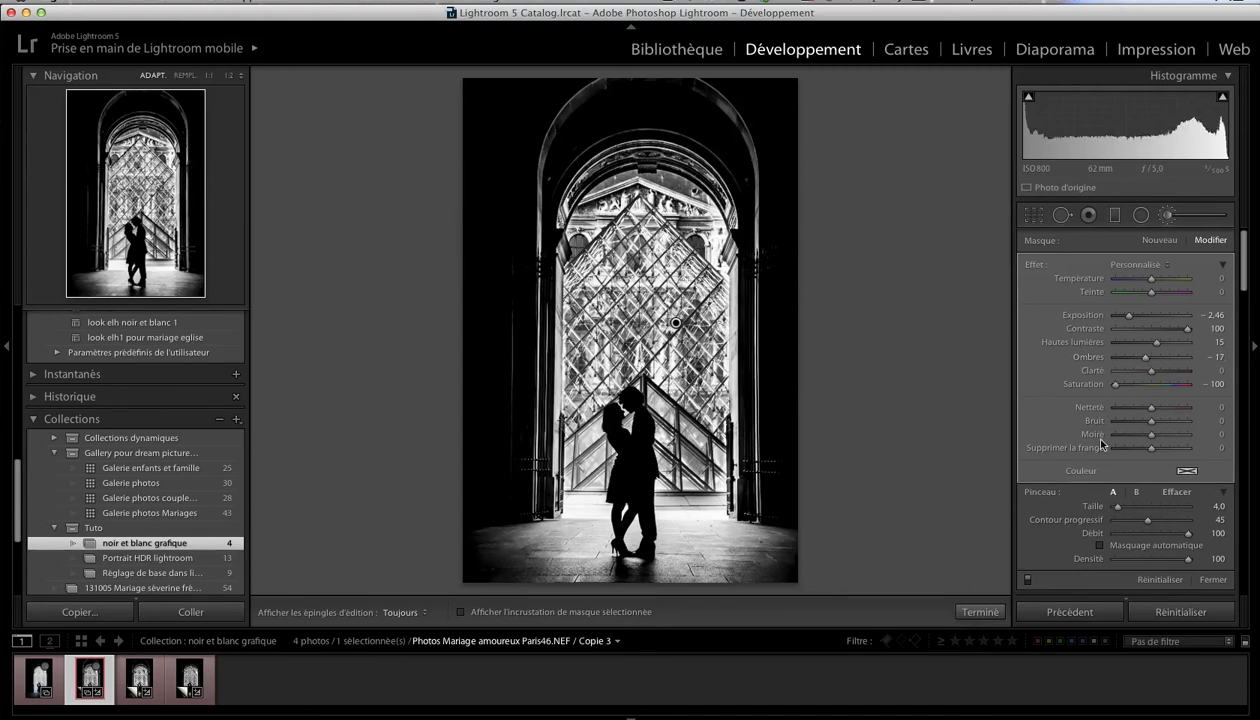
left_click_drag(1150, 371, 1206, 377)
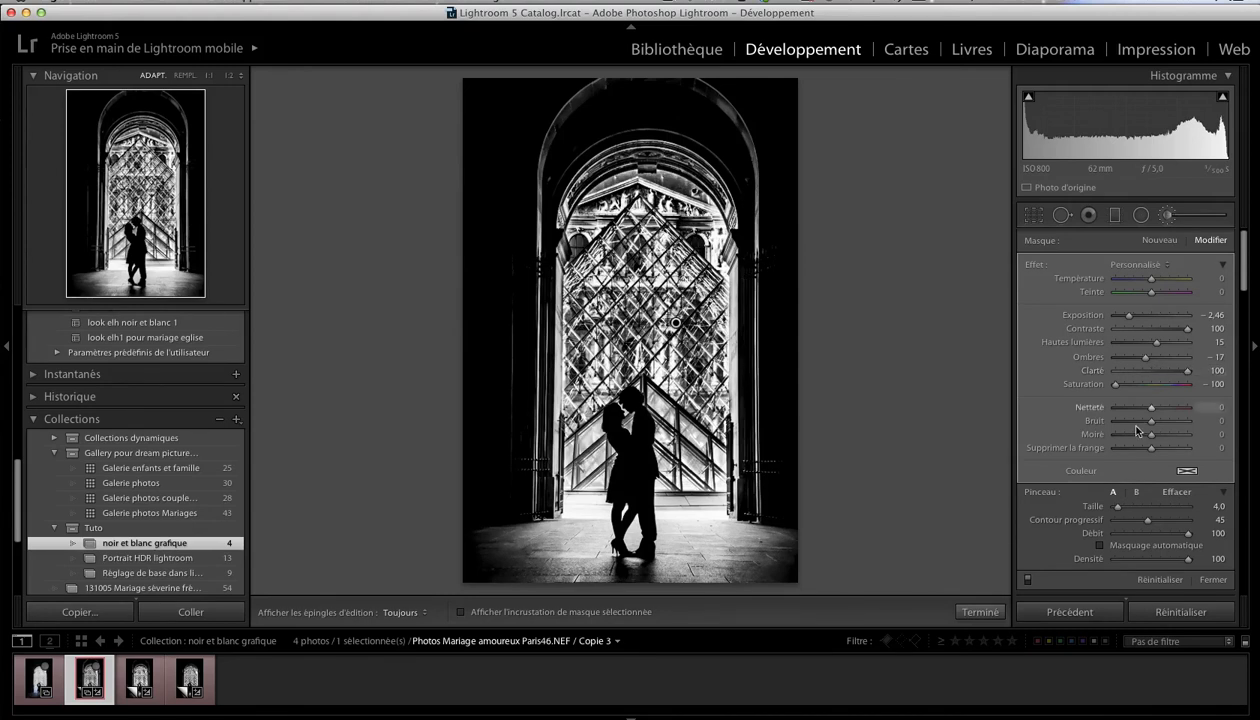
left_click_drag(1135, 408, 1176, 414)
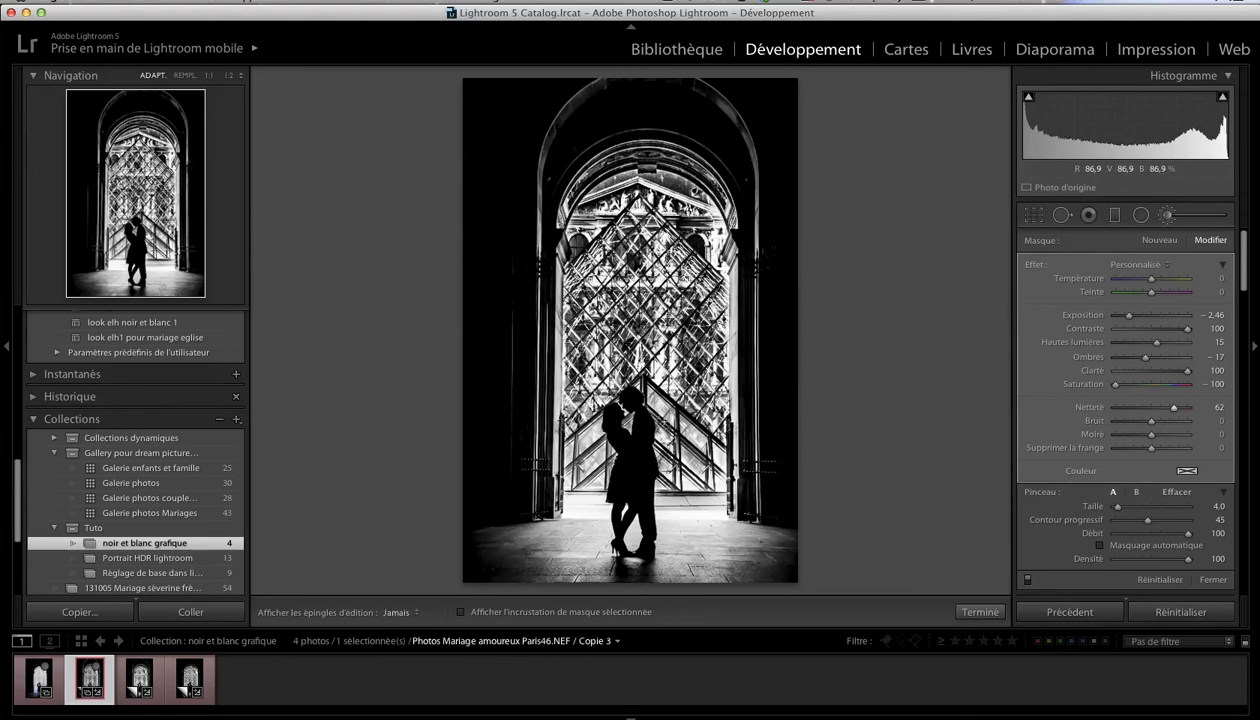
Step: Toggle the edit pins to inspect the brushed pyramid without them and finish the brush adjustment
key("h")
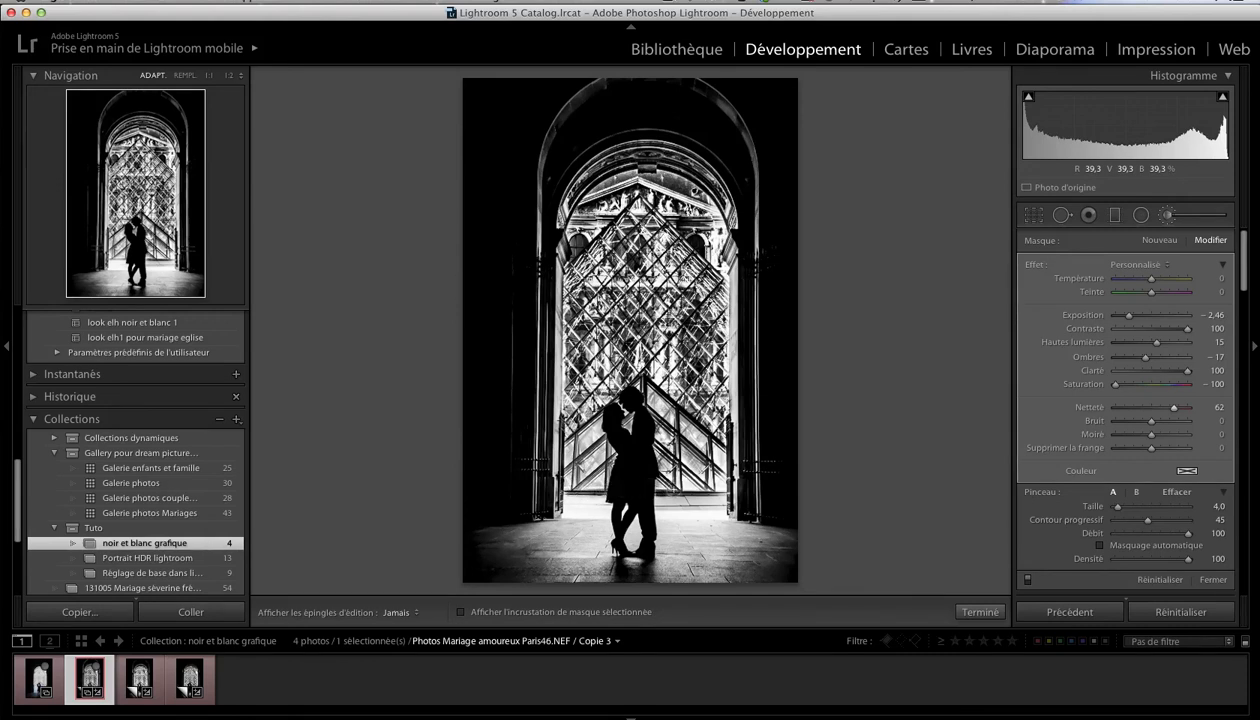
key("h")
key("h")
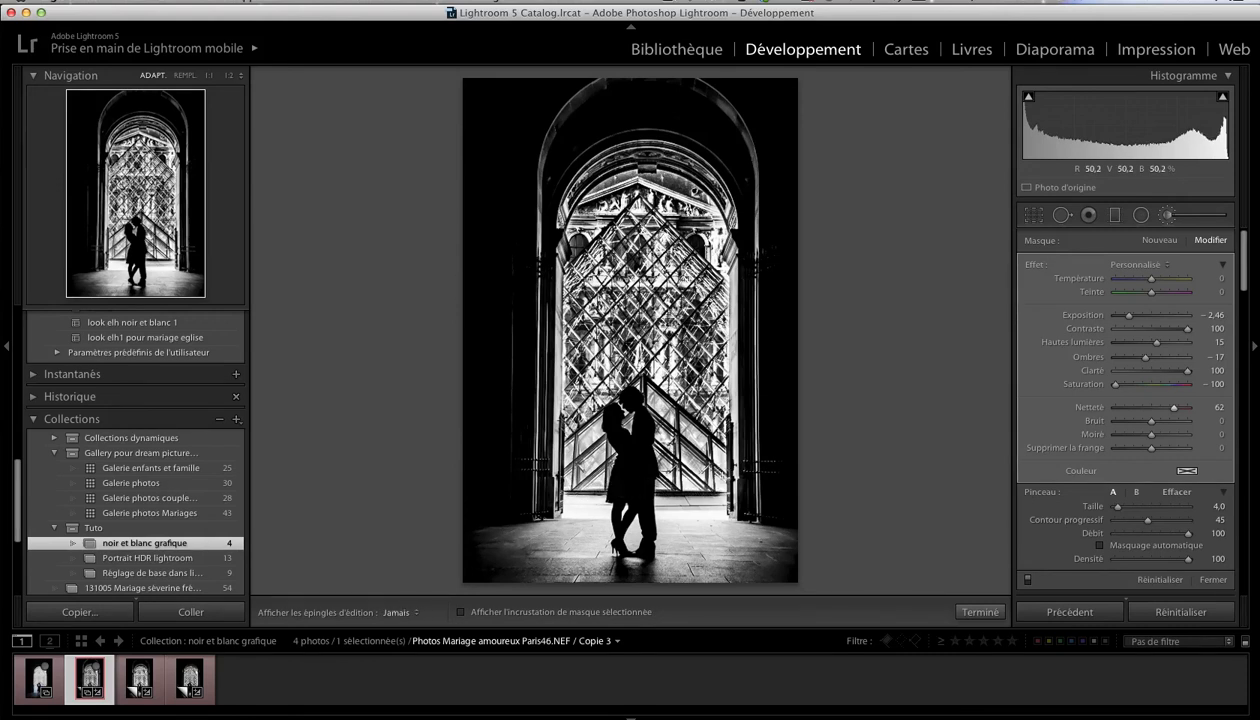
key("h")
key("h")
key("h")
left_click(978, 611)
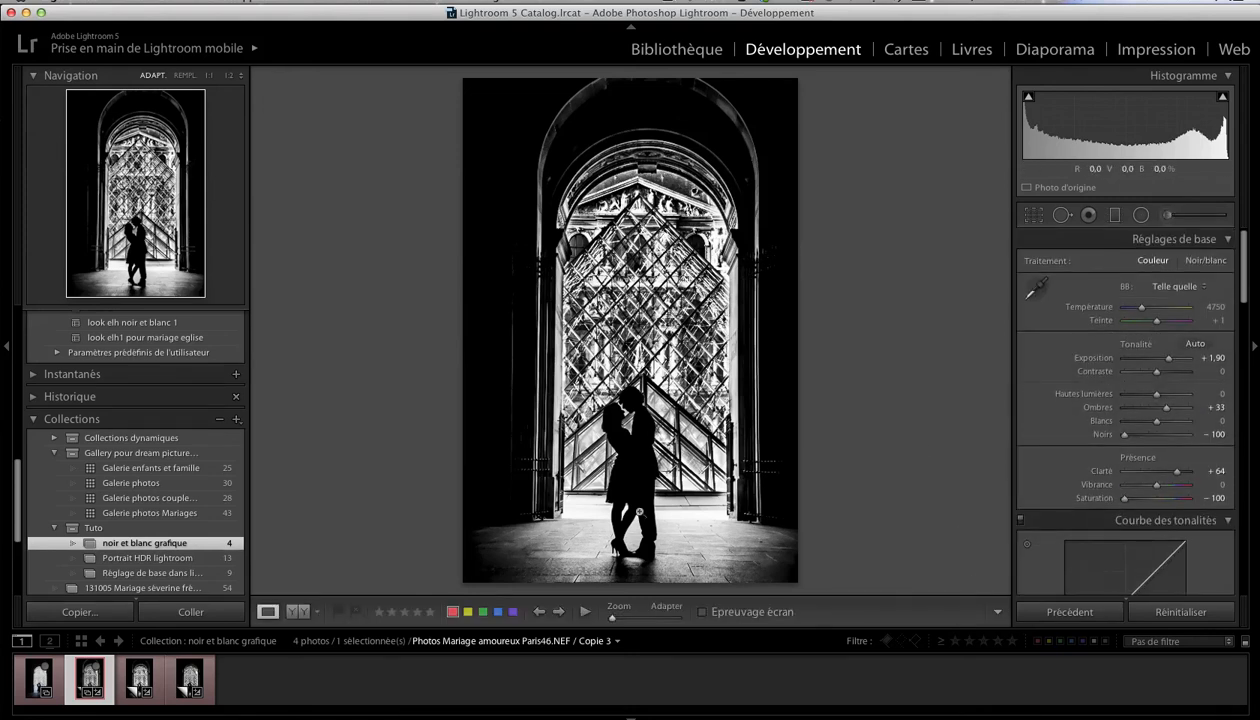
Step: Correct the photo's perspective with the Auto Upright lens correction, comparing it against Désactivé
scroll(1070, 500, "down", 10)
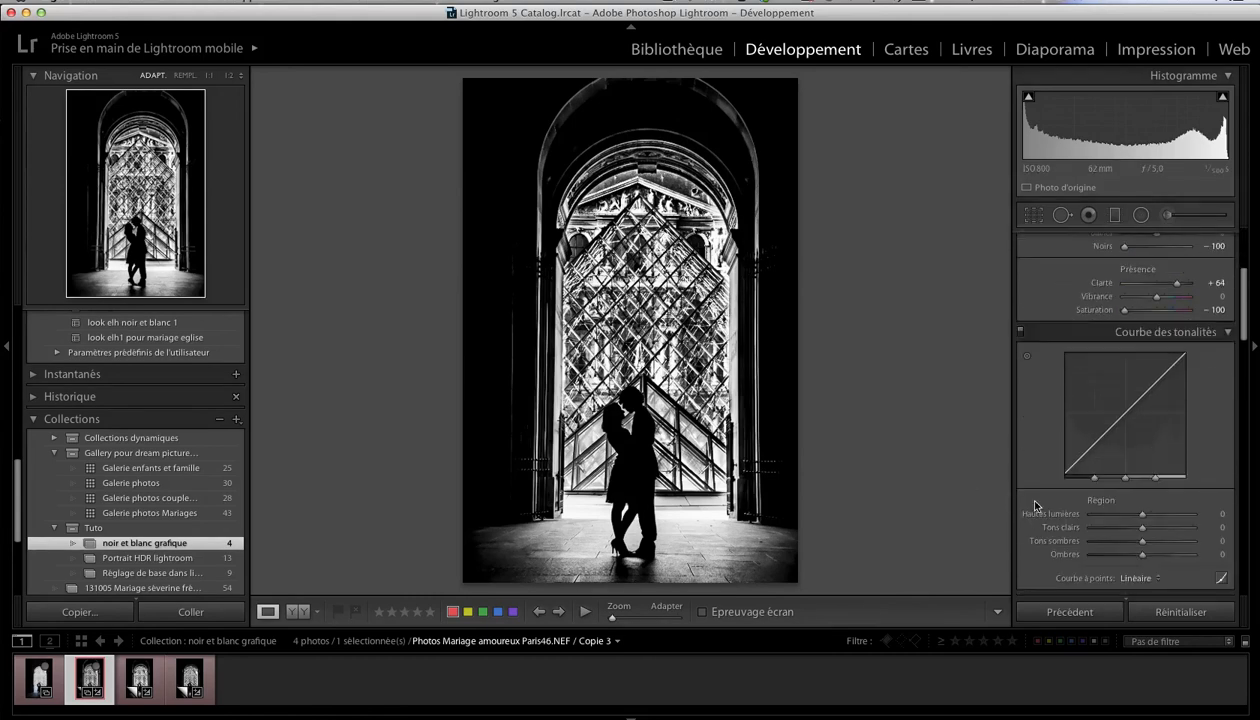
scroll(1070, 510, "down", 5)
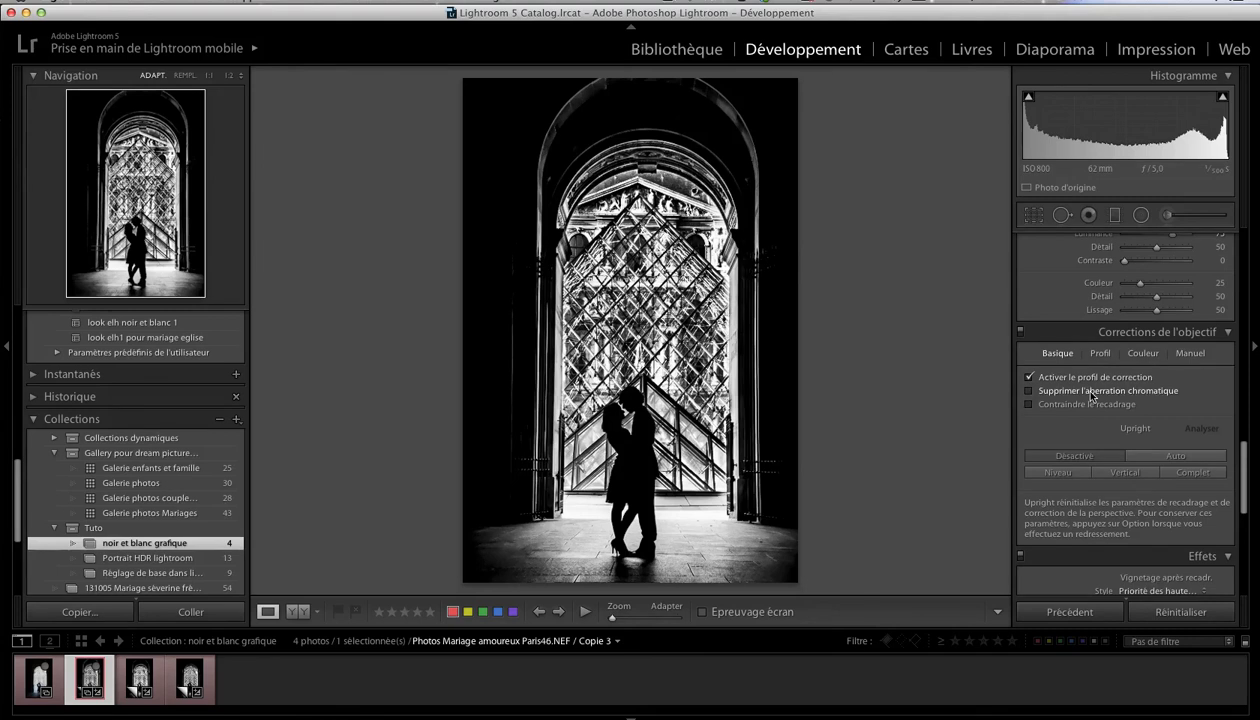
left_click(1150, 460)
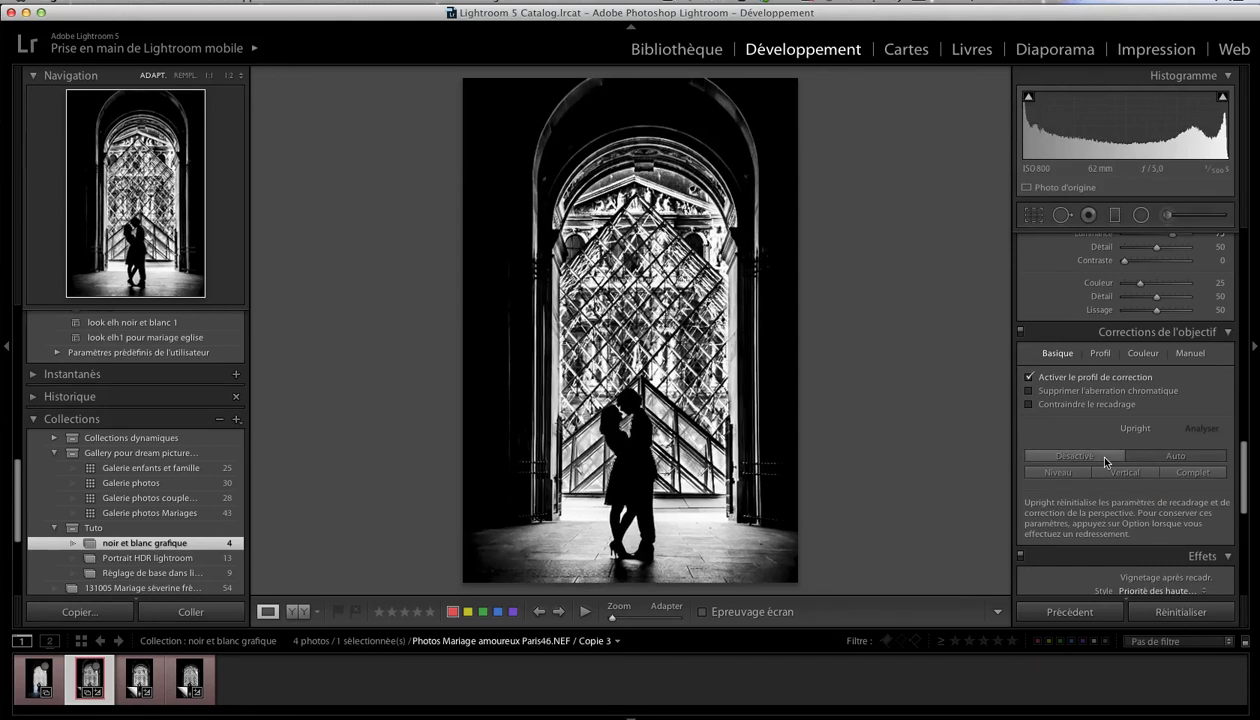
left_click(1106, 460)
left_click(1142, 460)
left_click(1045, 455)
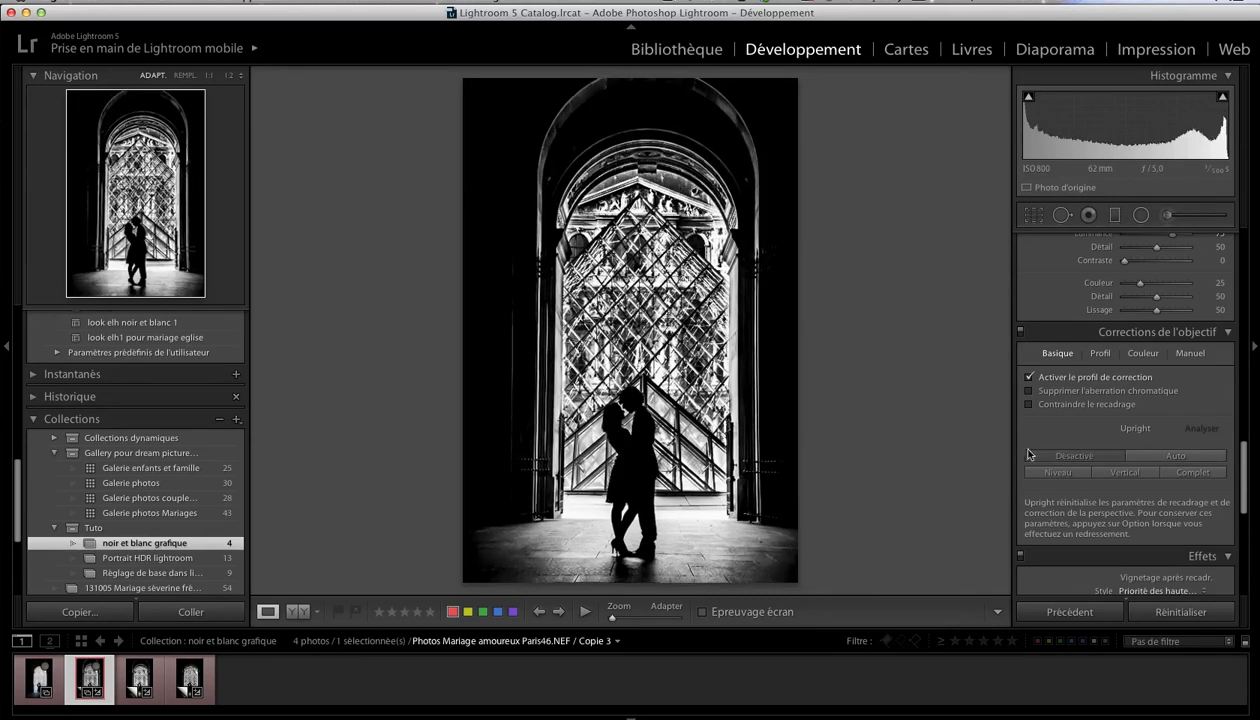
left_click(1142, 456)
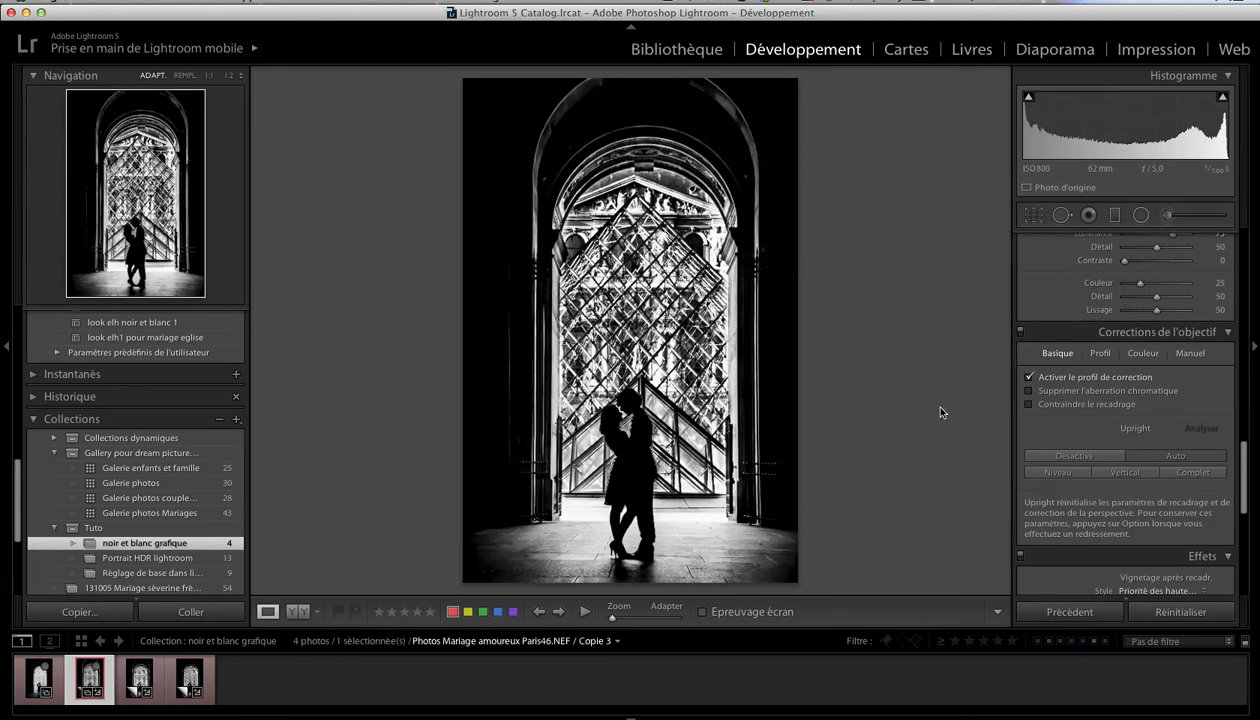
Step: Compare the original colour photo with the edited black-and-white copy, Copie 3
scroll(1055, 259, "up", 15)
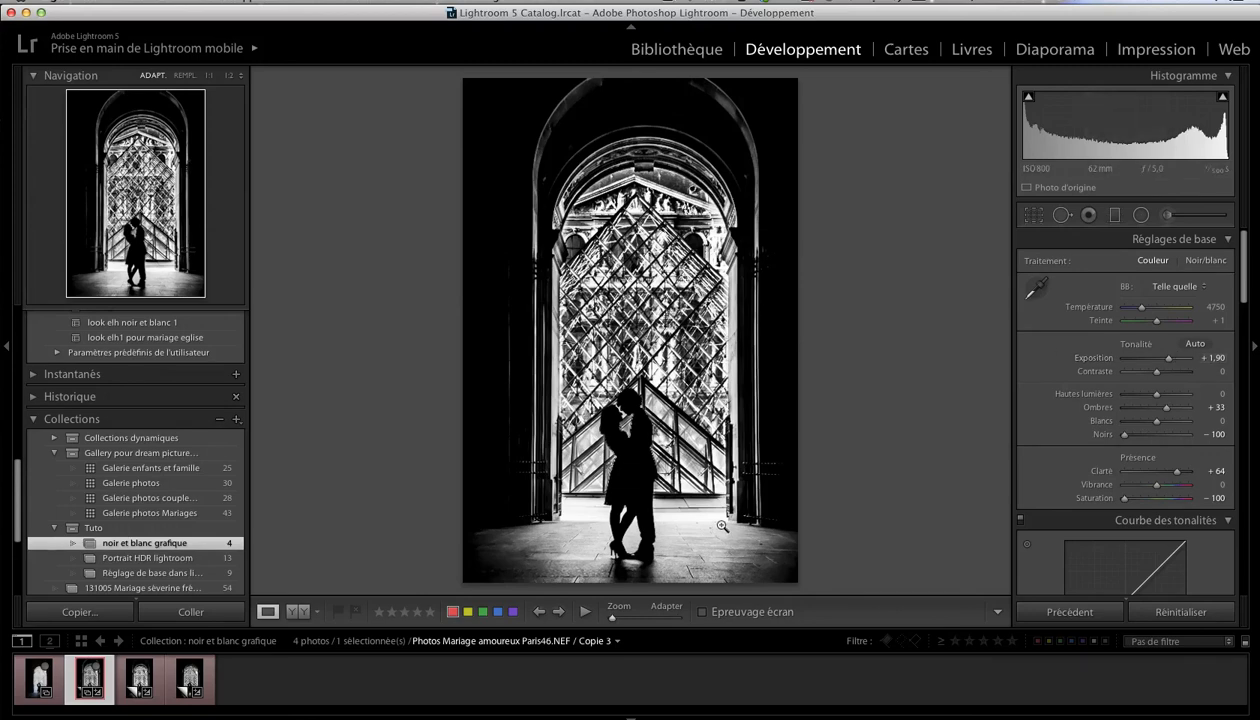
left_click(44, 678)
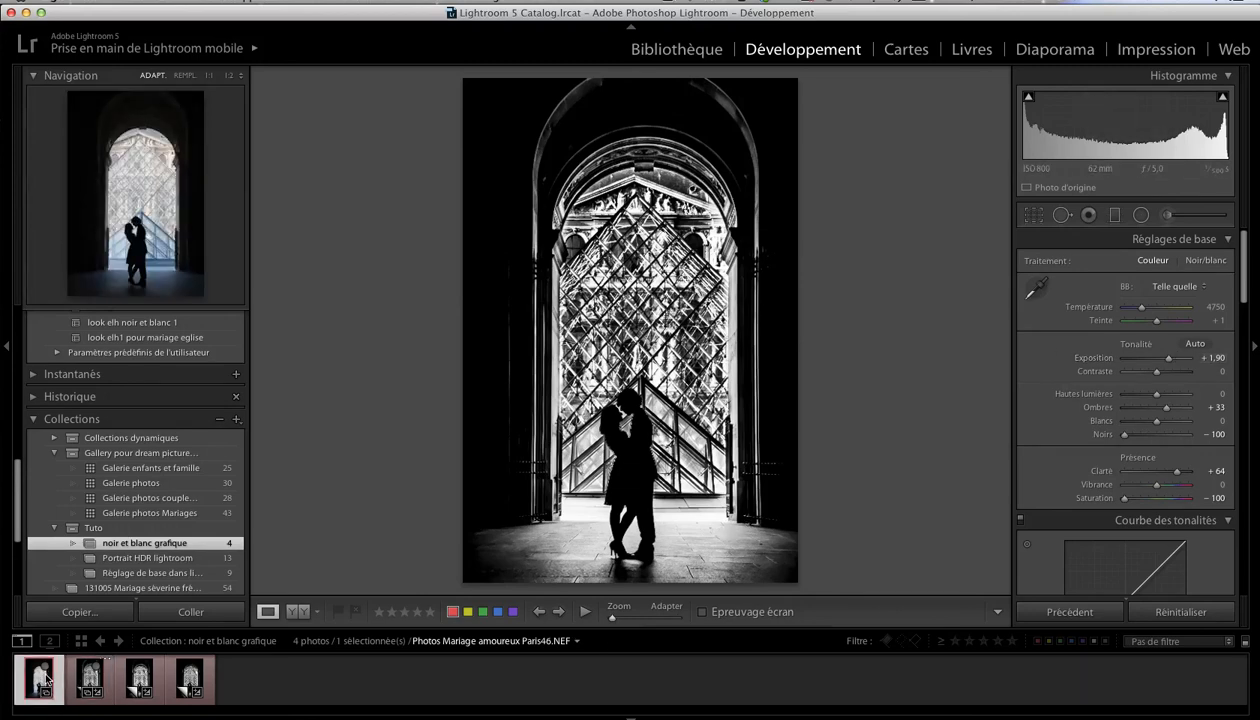
left_click(94, 679)
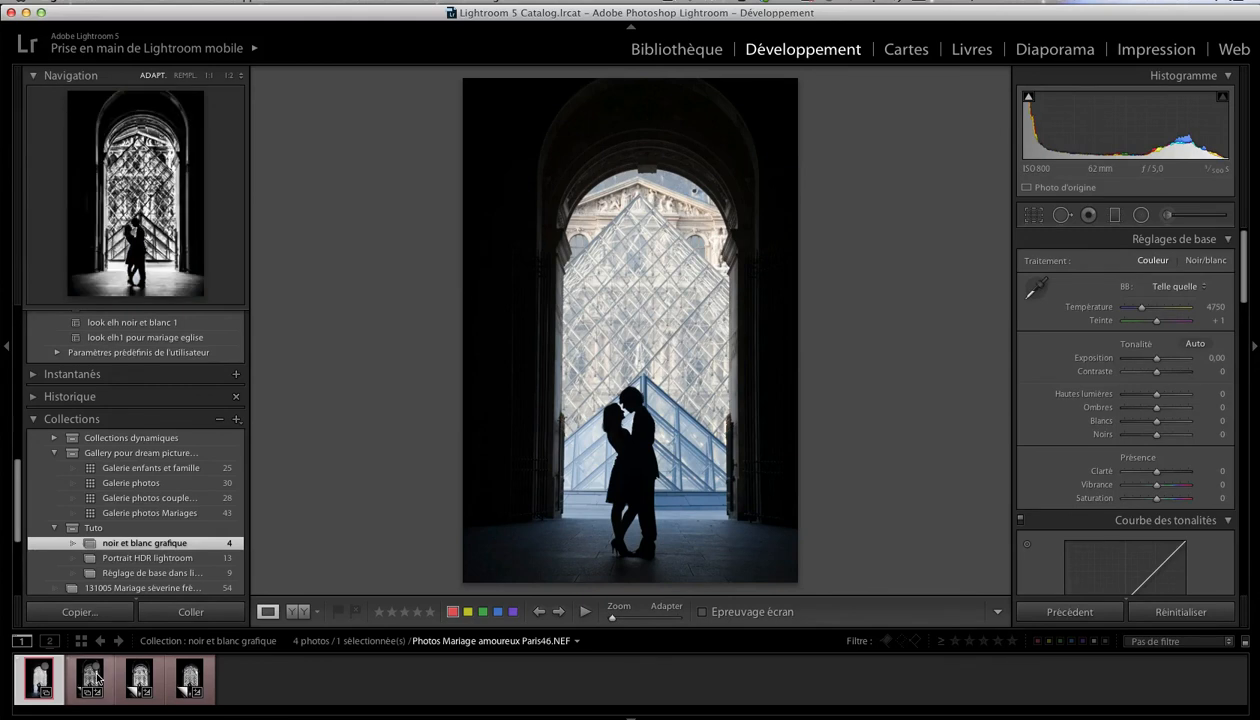